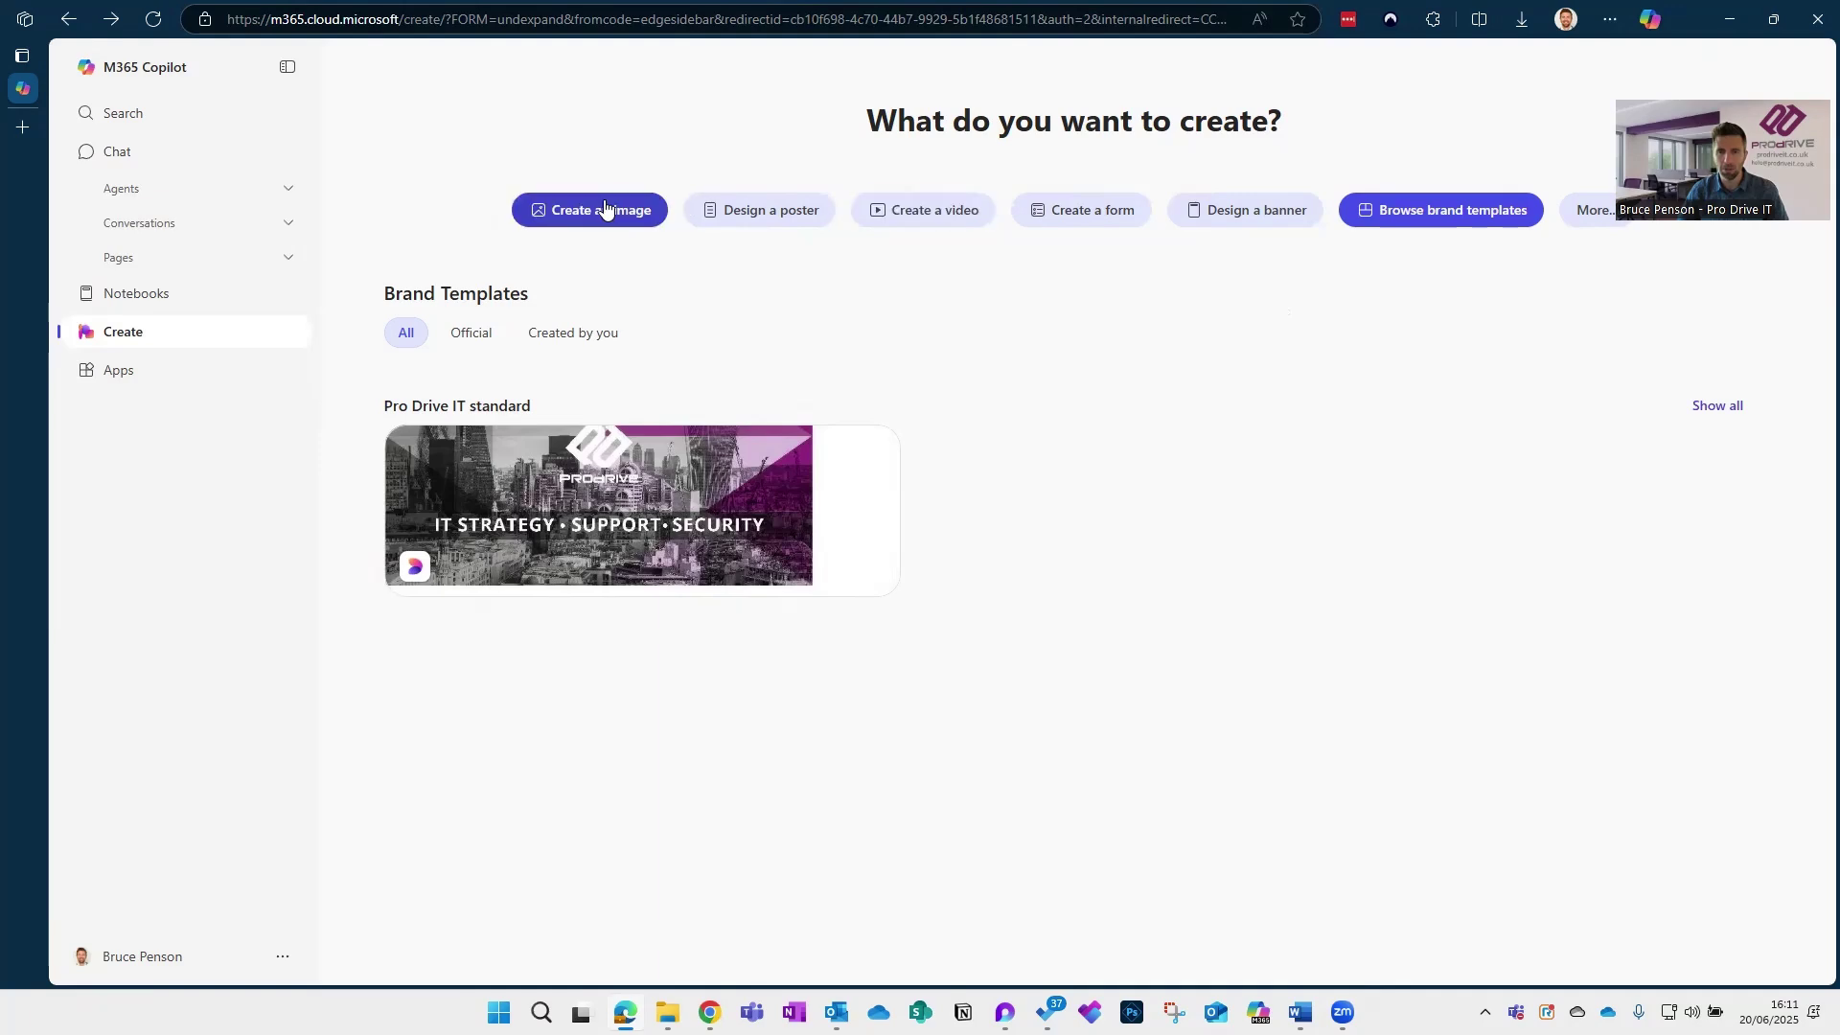
# Open the Pro Drive IT standard brand kit from the brand kit management page
pyautogui.click(591, 211)
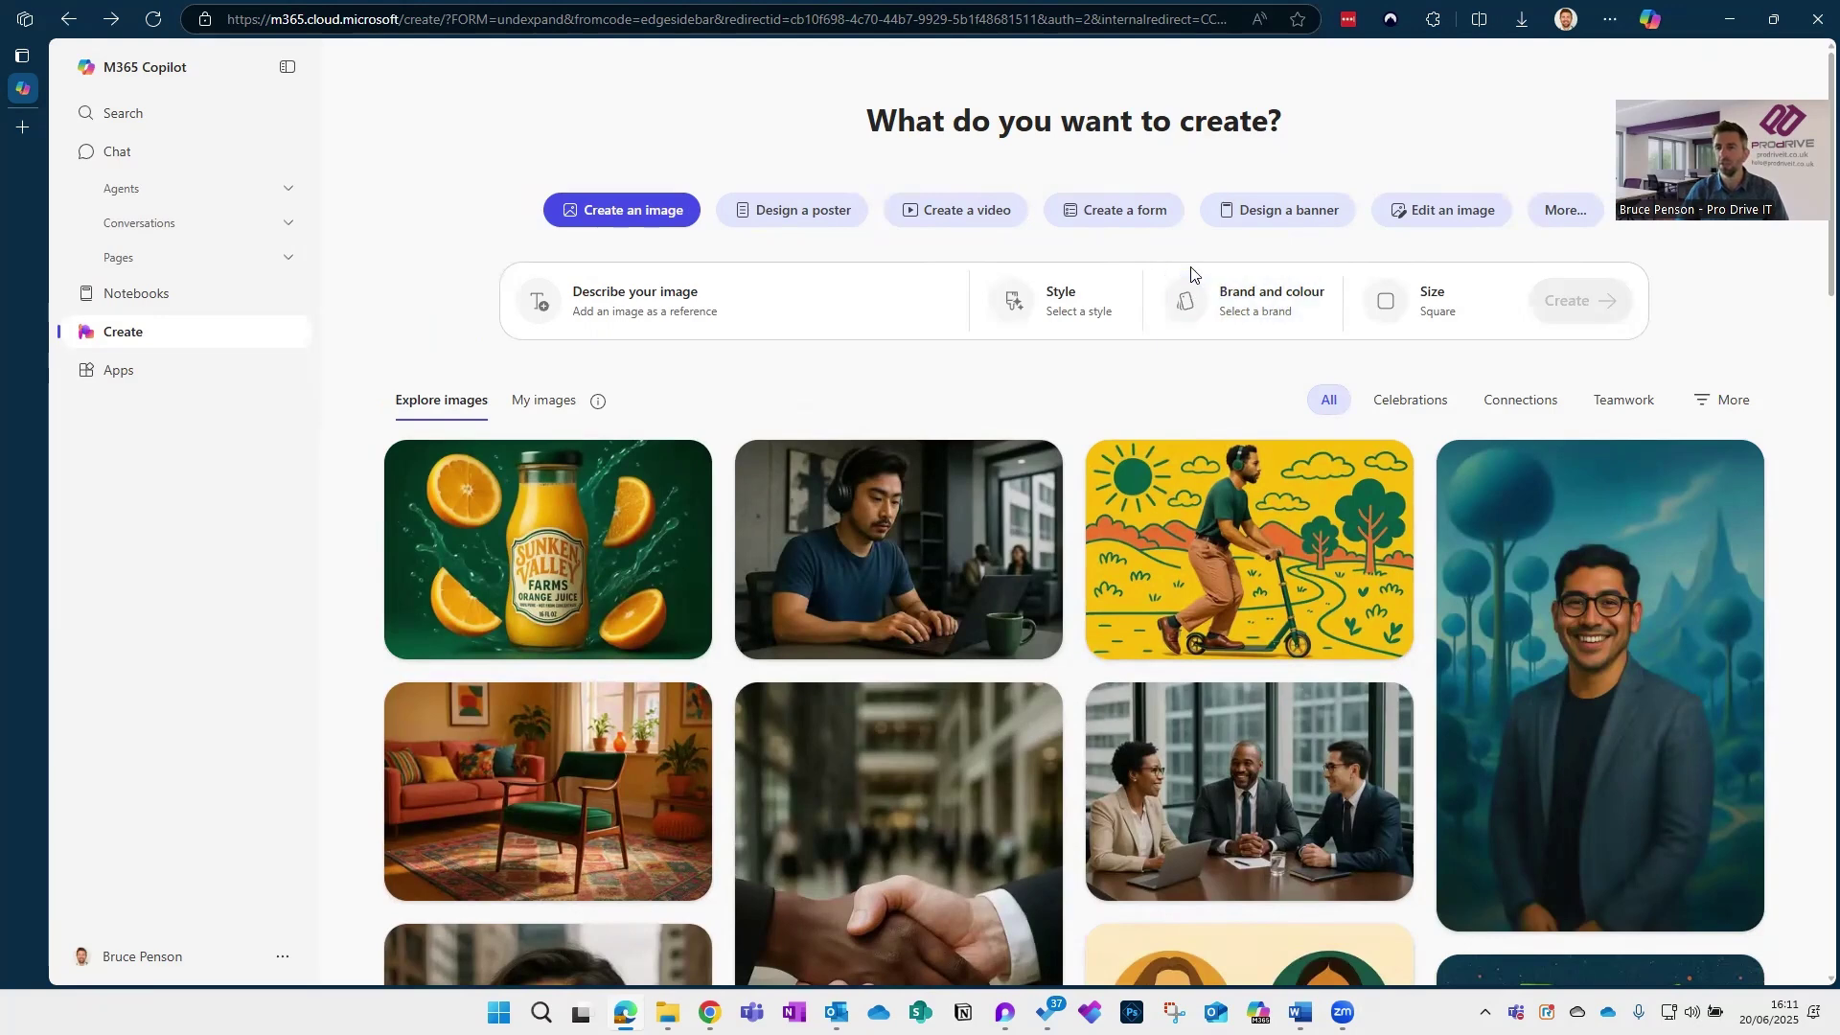
pyautogui.click(1553, 212)
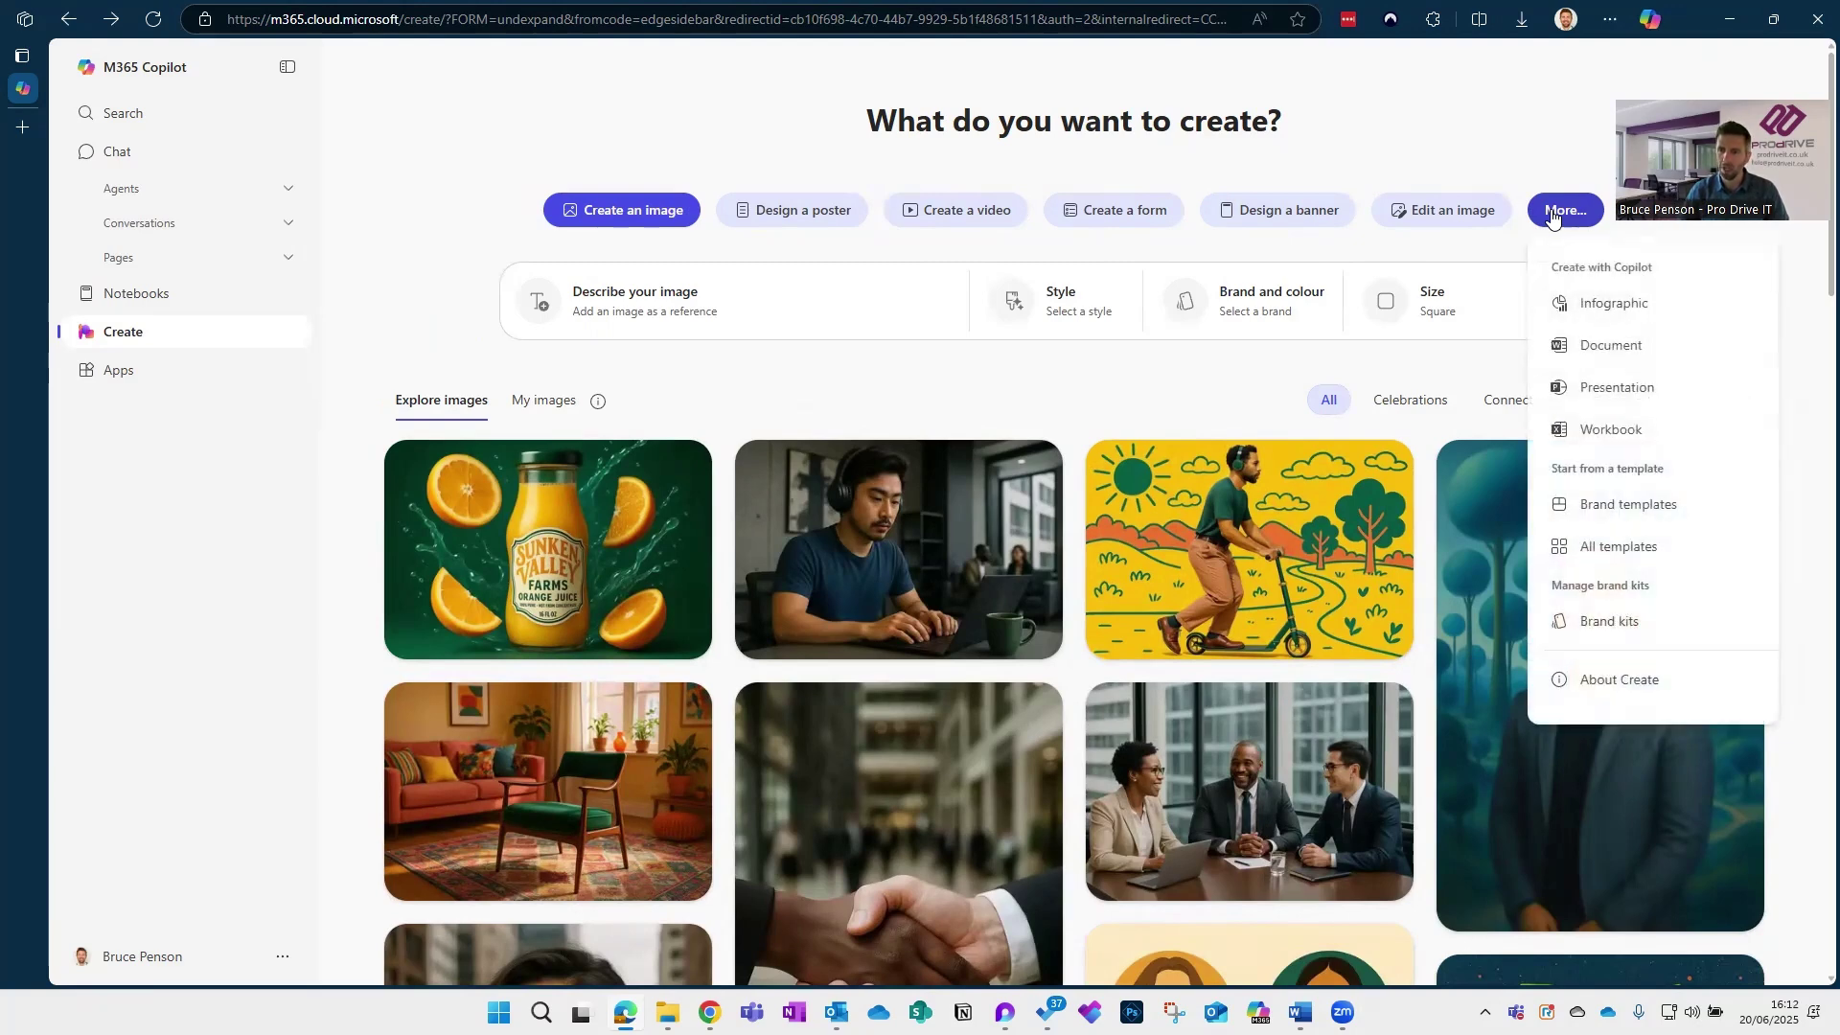
pyautogui.click(1613, 627)
pyautogui.moveTo(562, 271)
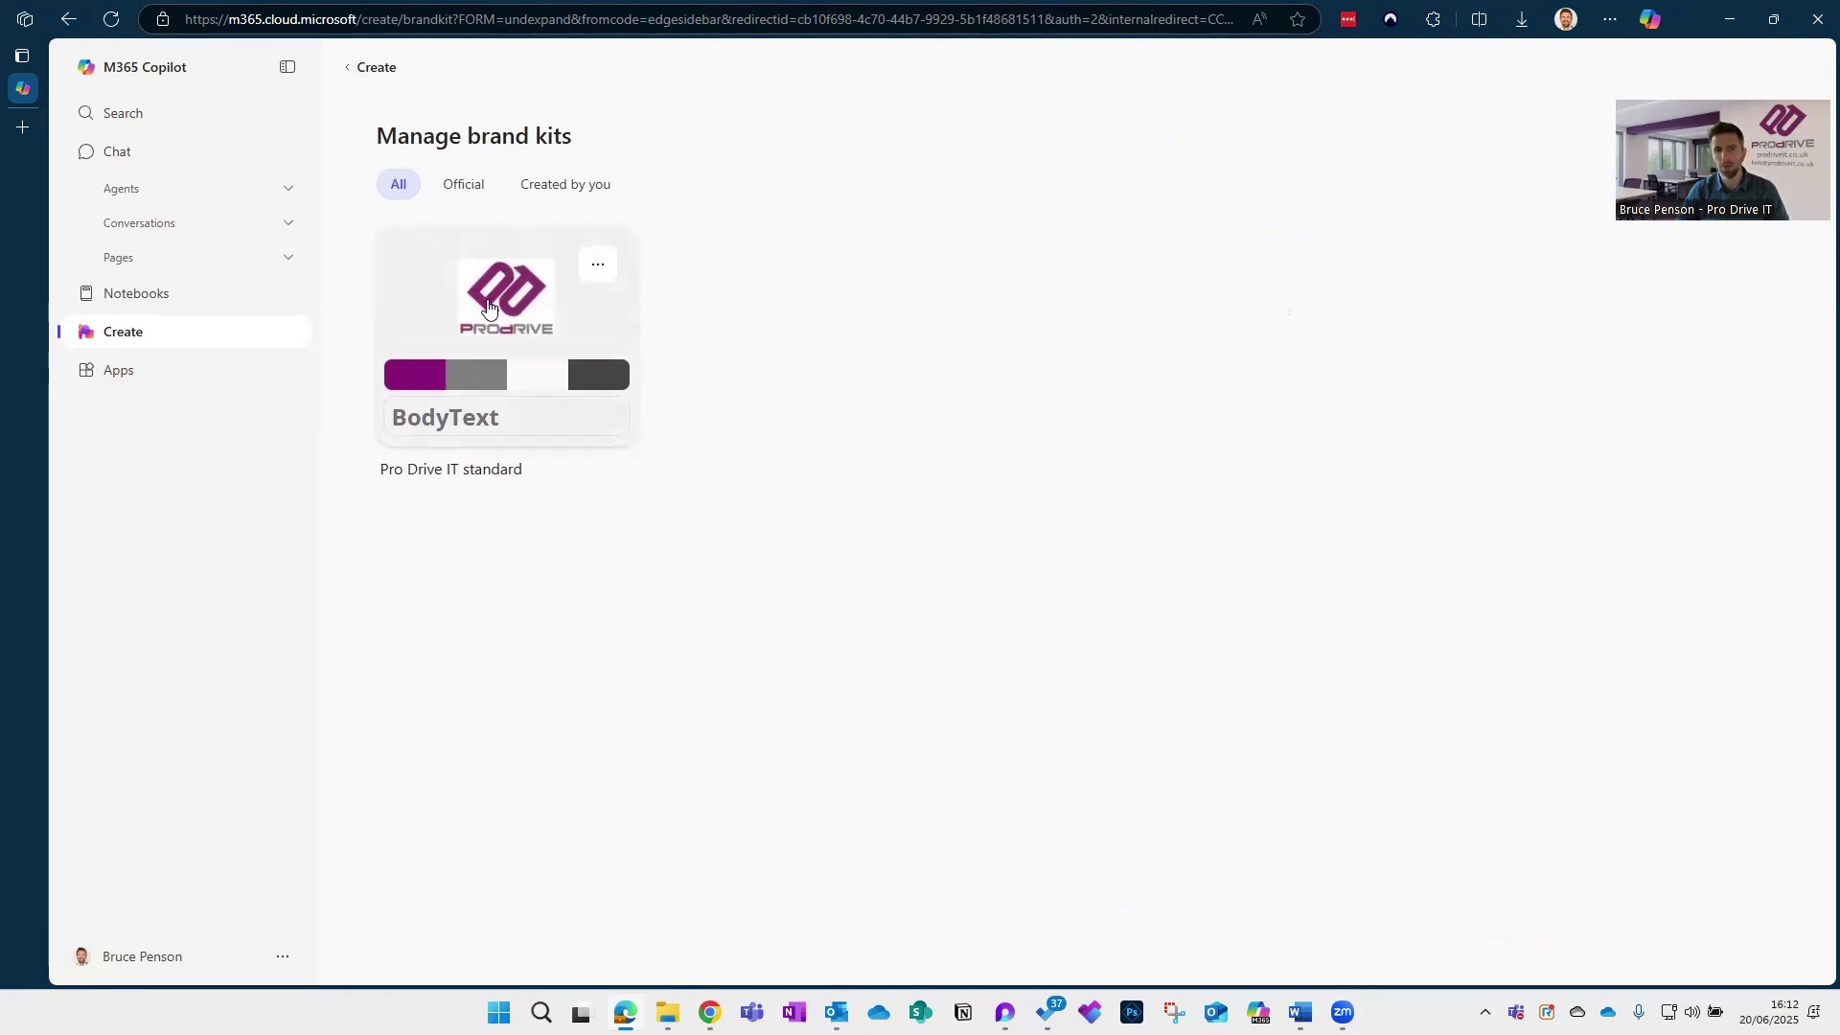
pyautogui.click(488, 307)
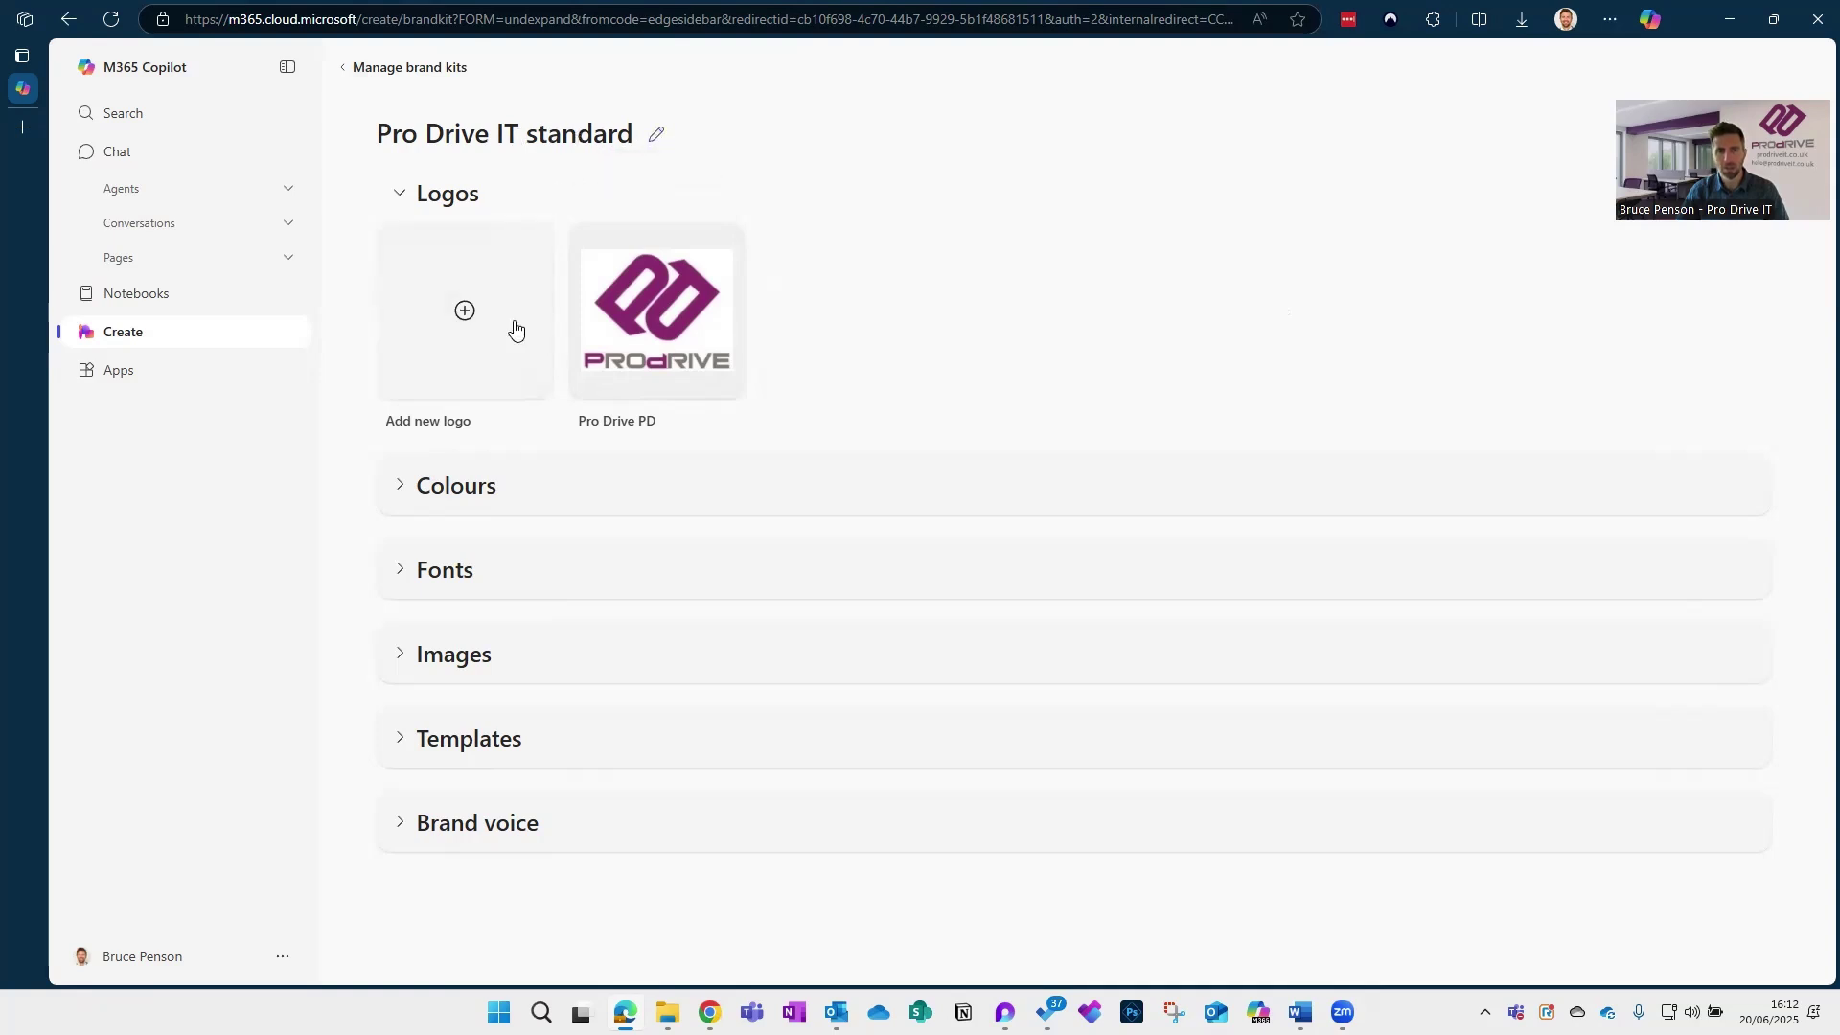
# Add the "Pro Drive - white with transparent background" image file to the brand kit as a new logo
pyautogui.moveTo(687, 337)
pyautogui.click(479, 322)
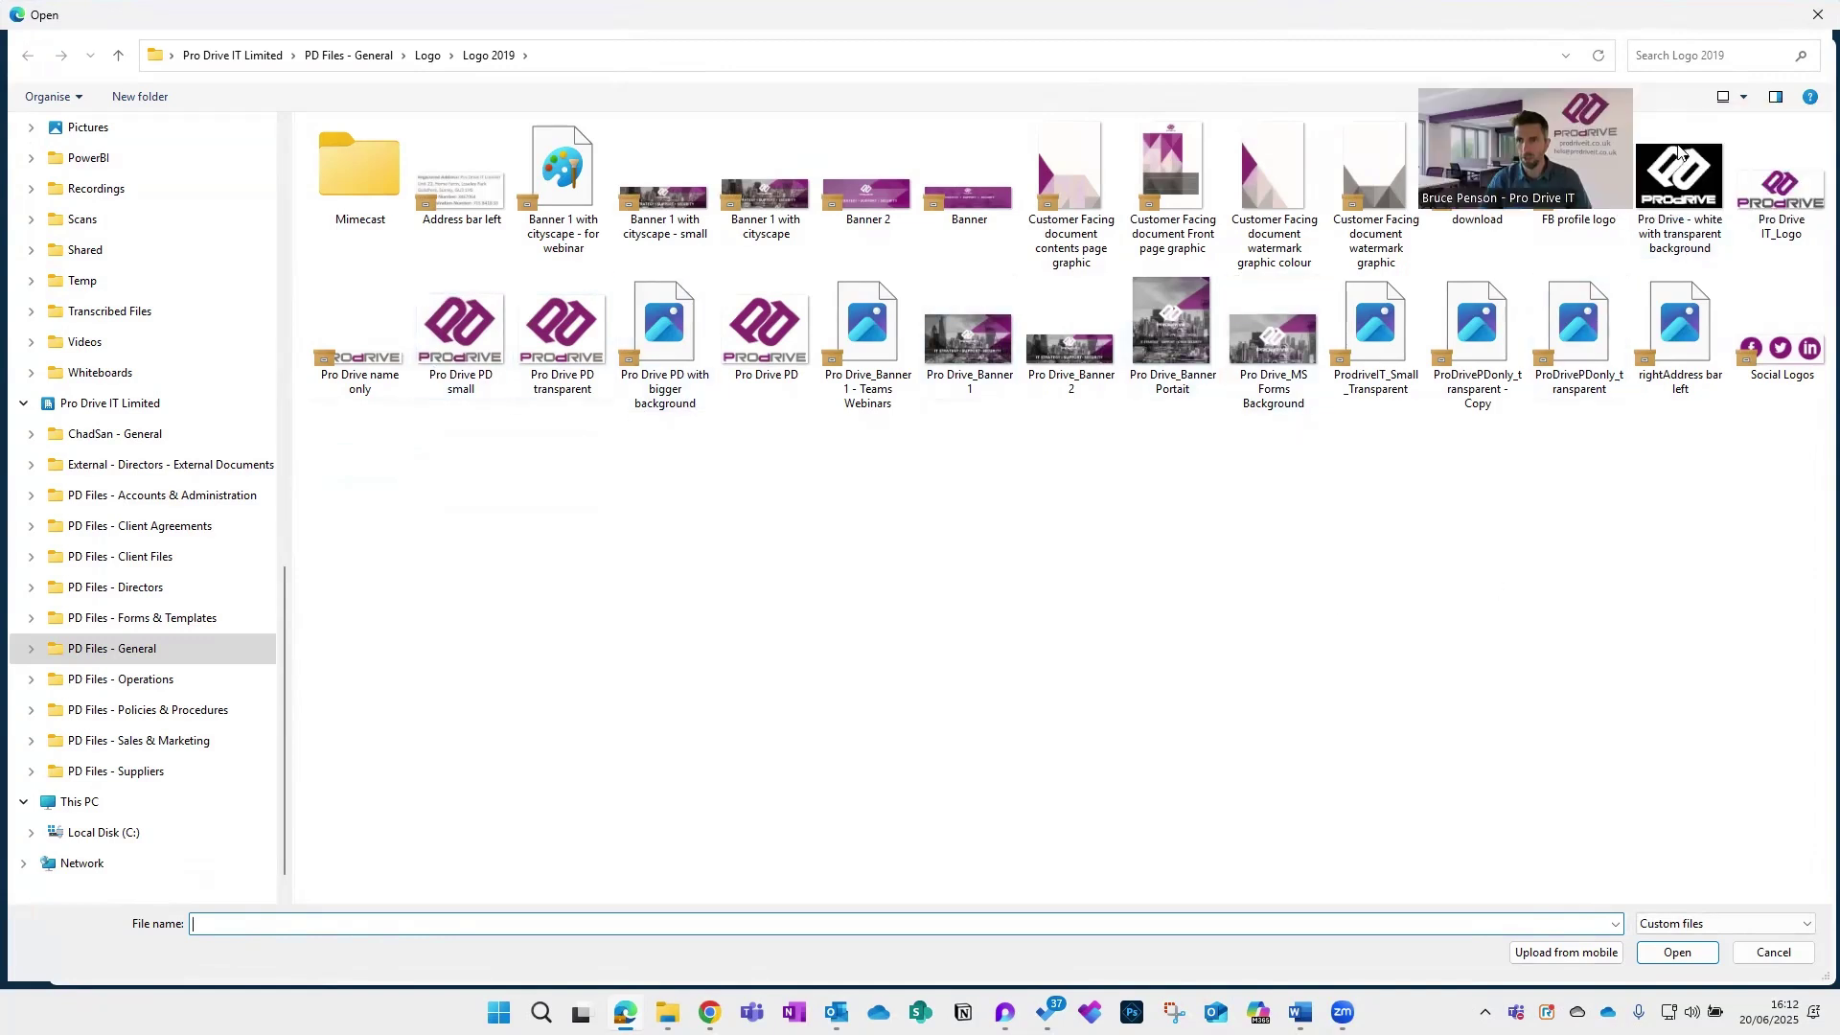
pyautogui.click(1679, 154)
pyautogui.click(1677, 952)
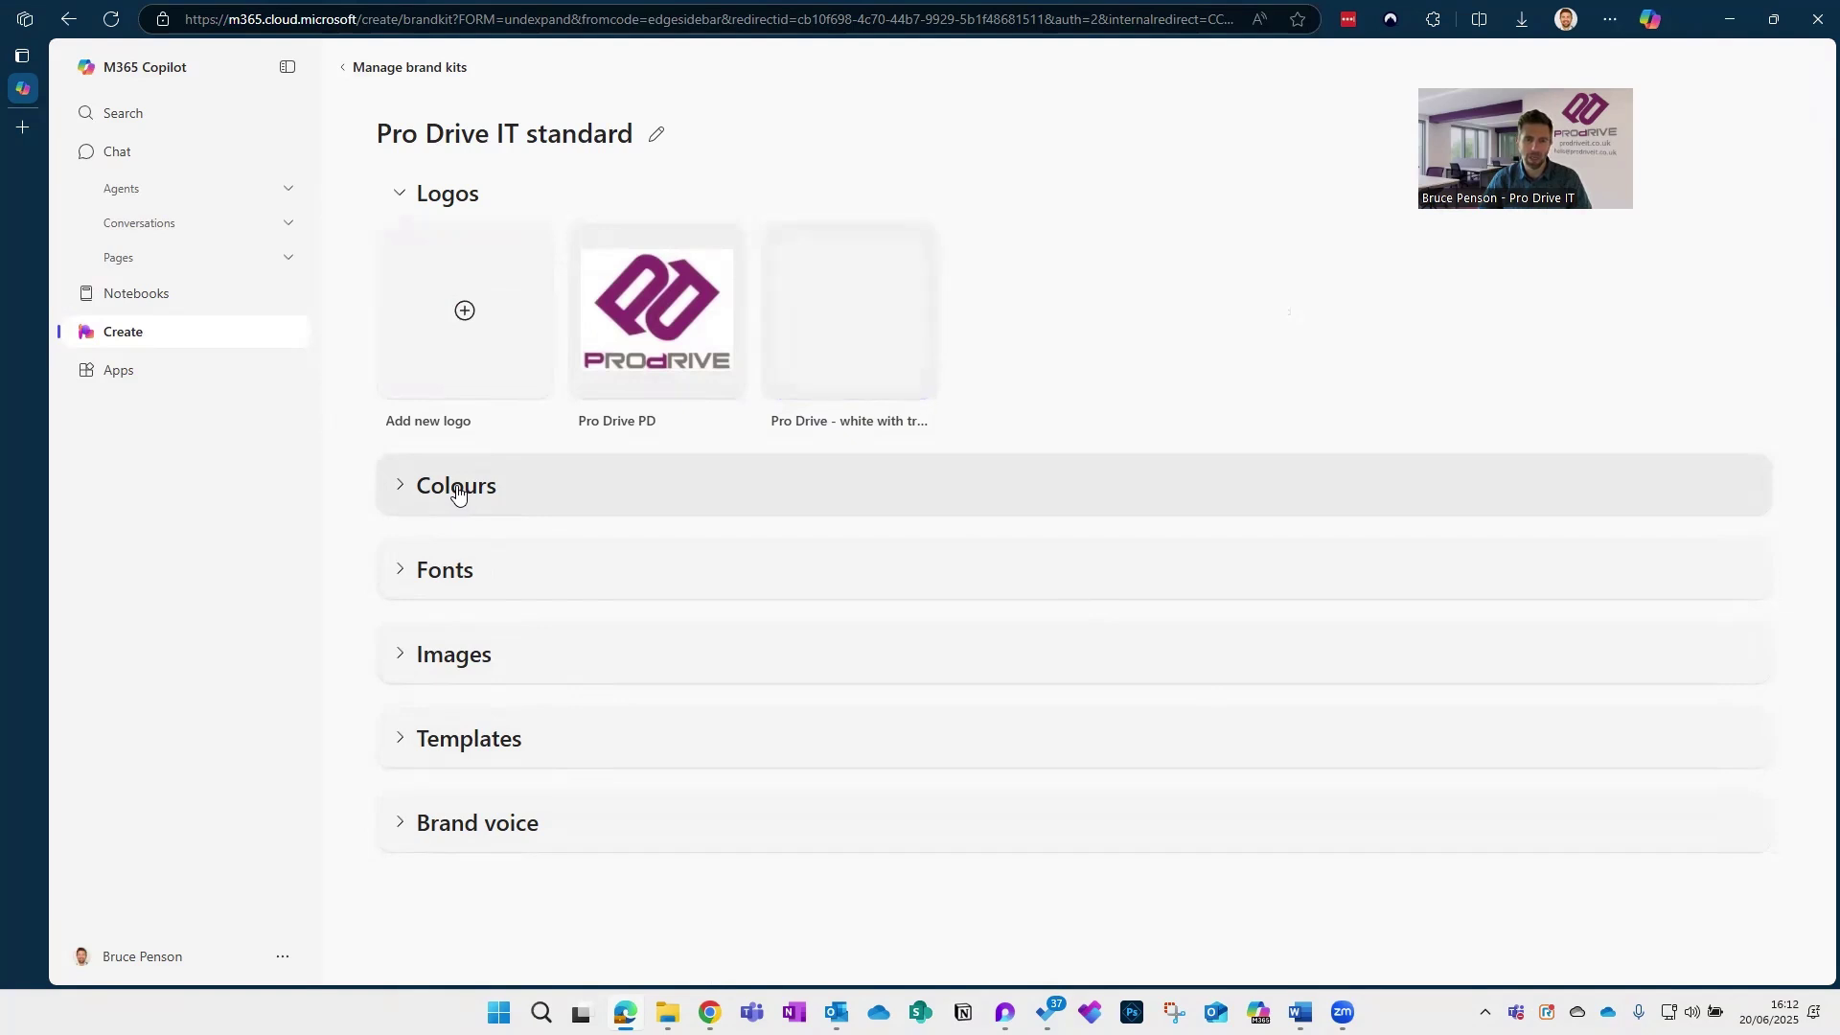
# Examine the brand kit's colours, fonts, images, templates and brand voice sections one by one, collapsing each after viewing
pyautogui.click(458, 489)
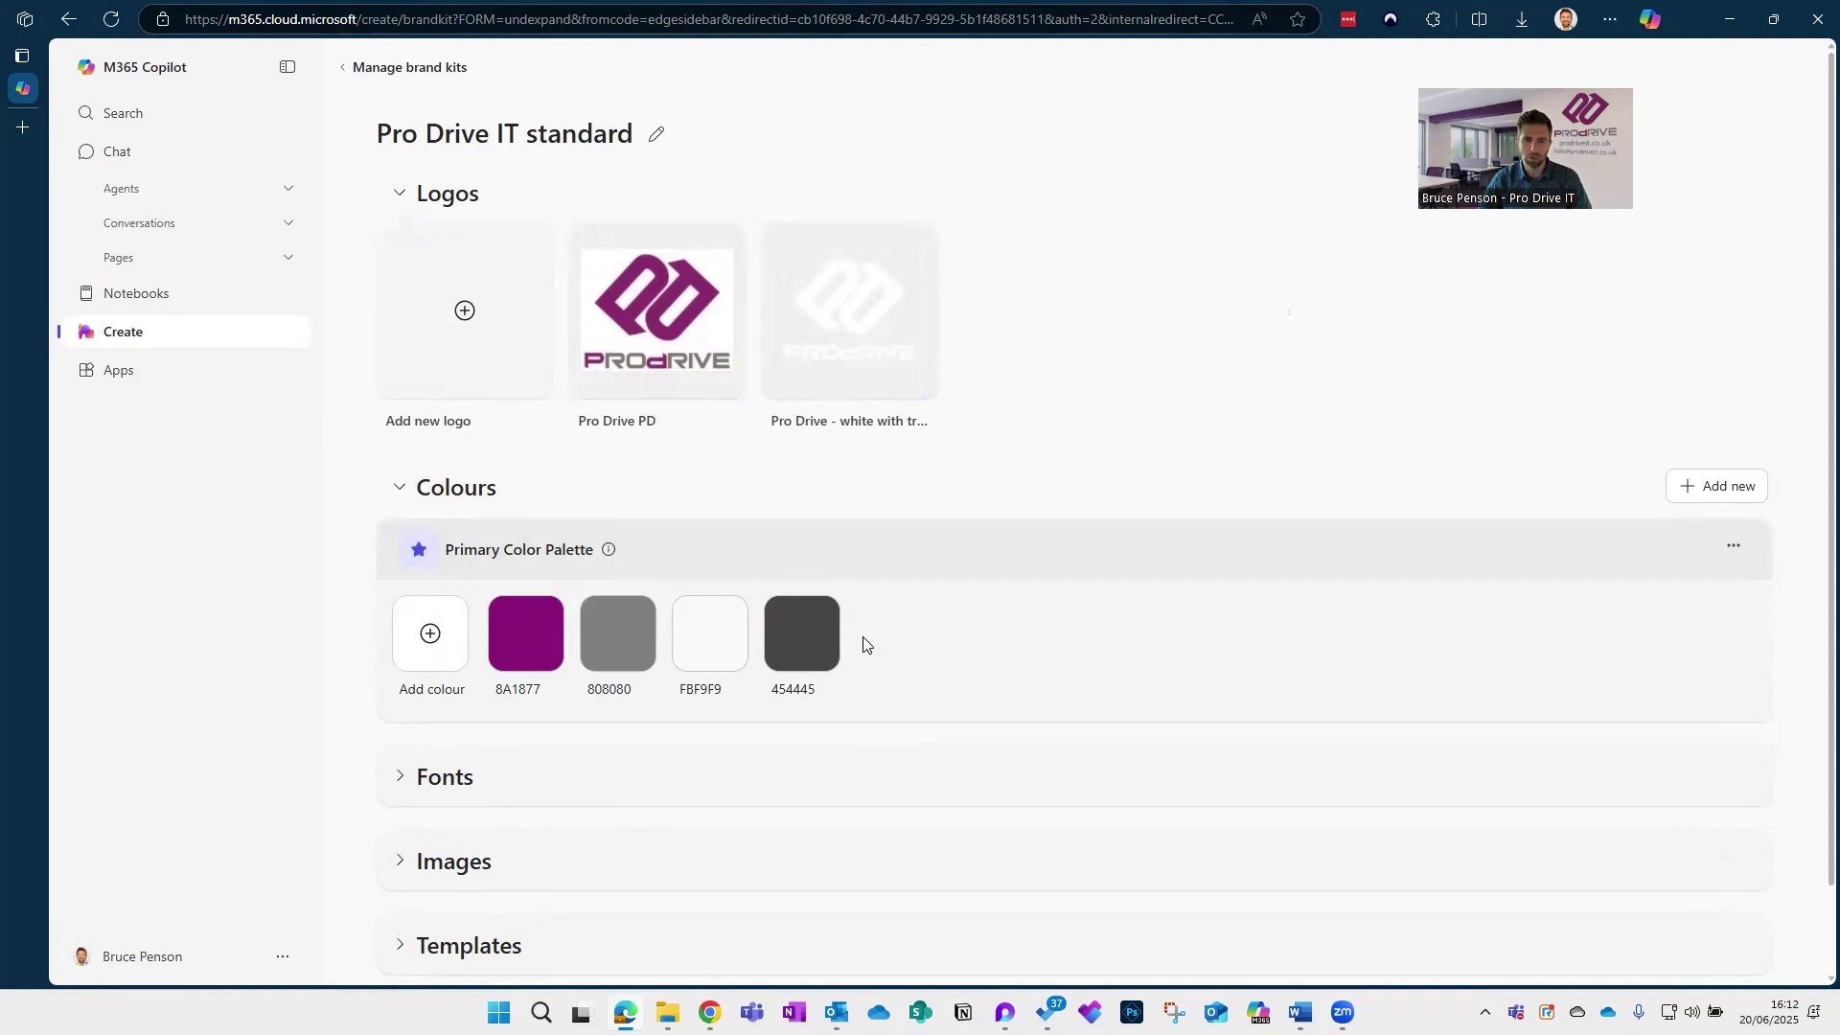
pyautogui.moveTo(536, 620)
pyautogui.click(399, 487)
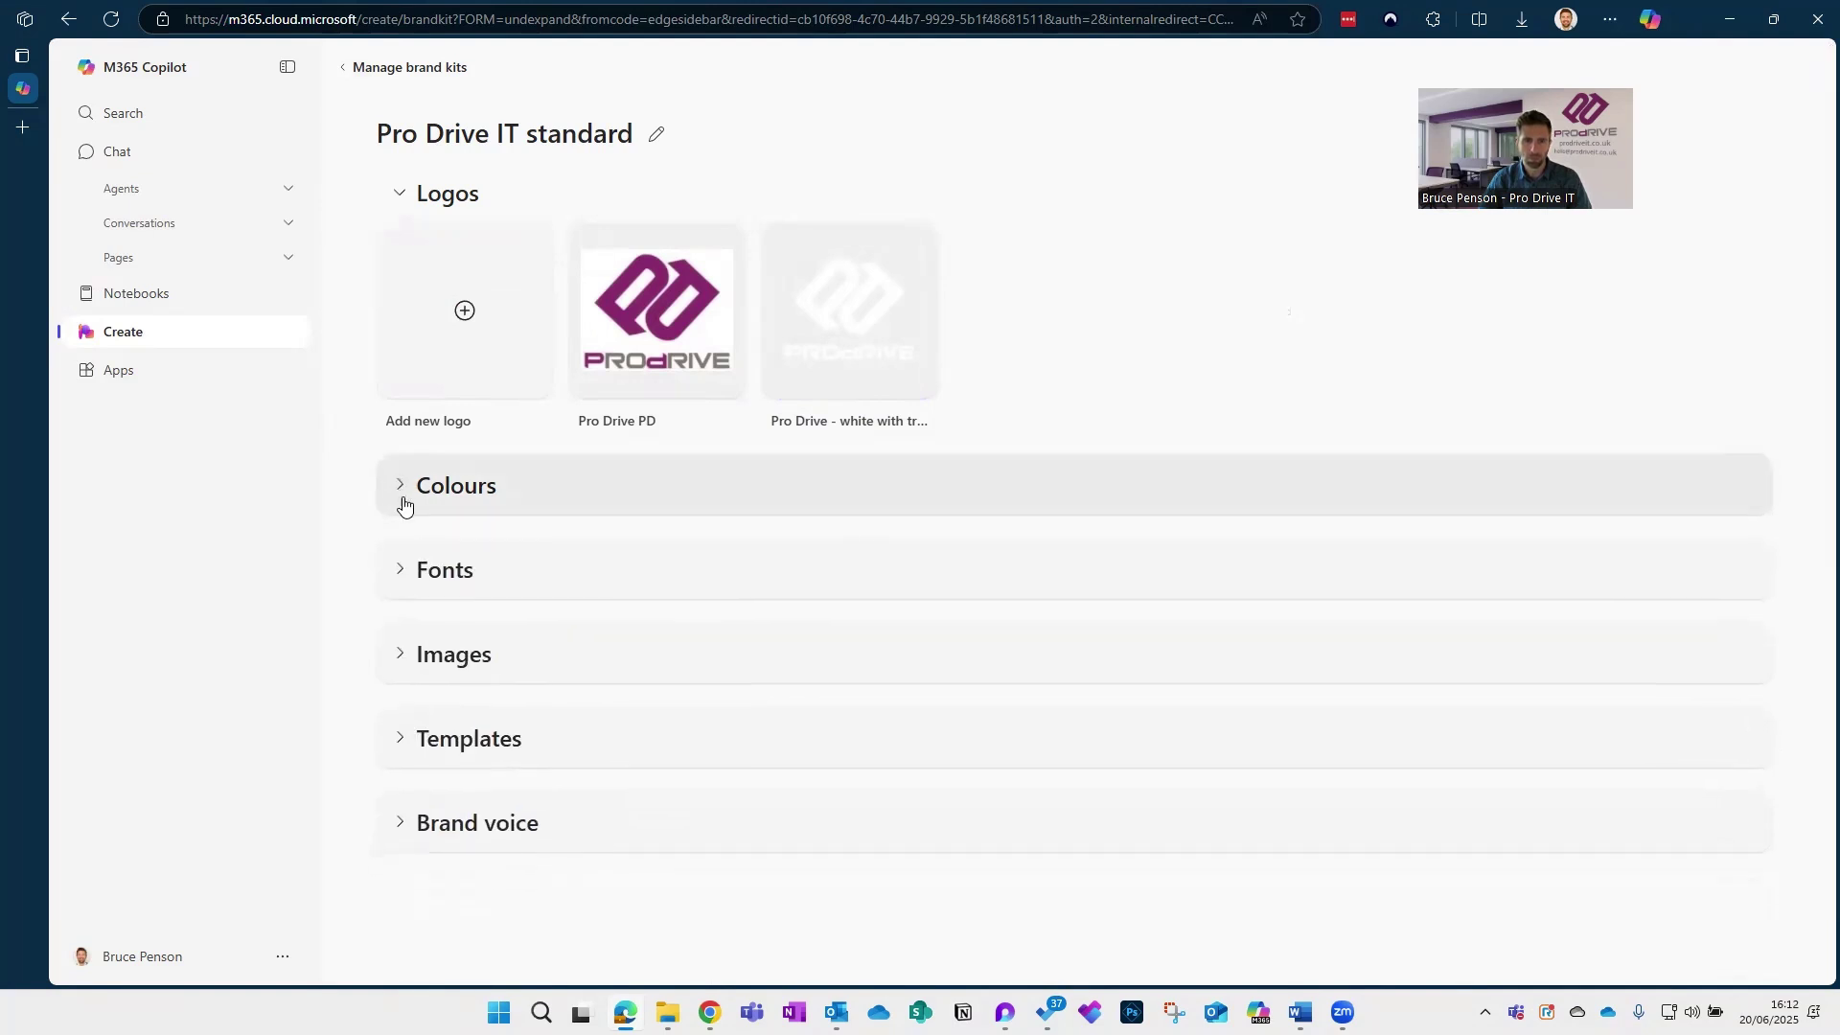
pyautogui.click(466, 579)
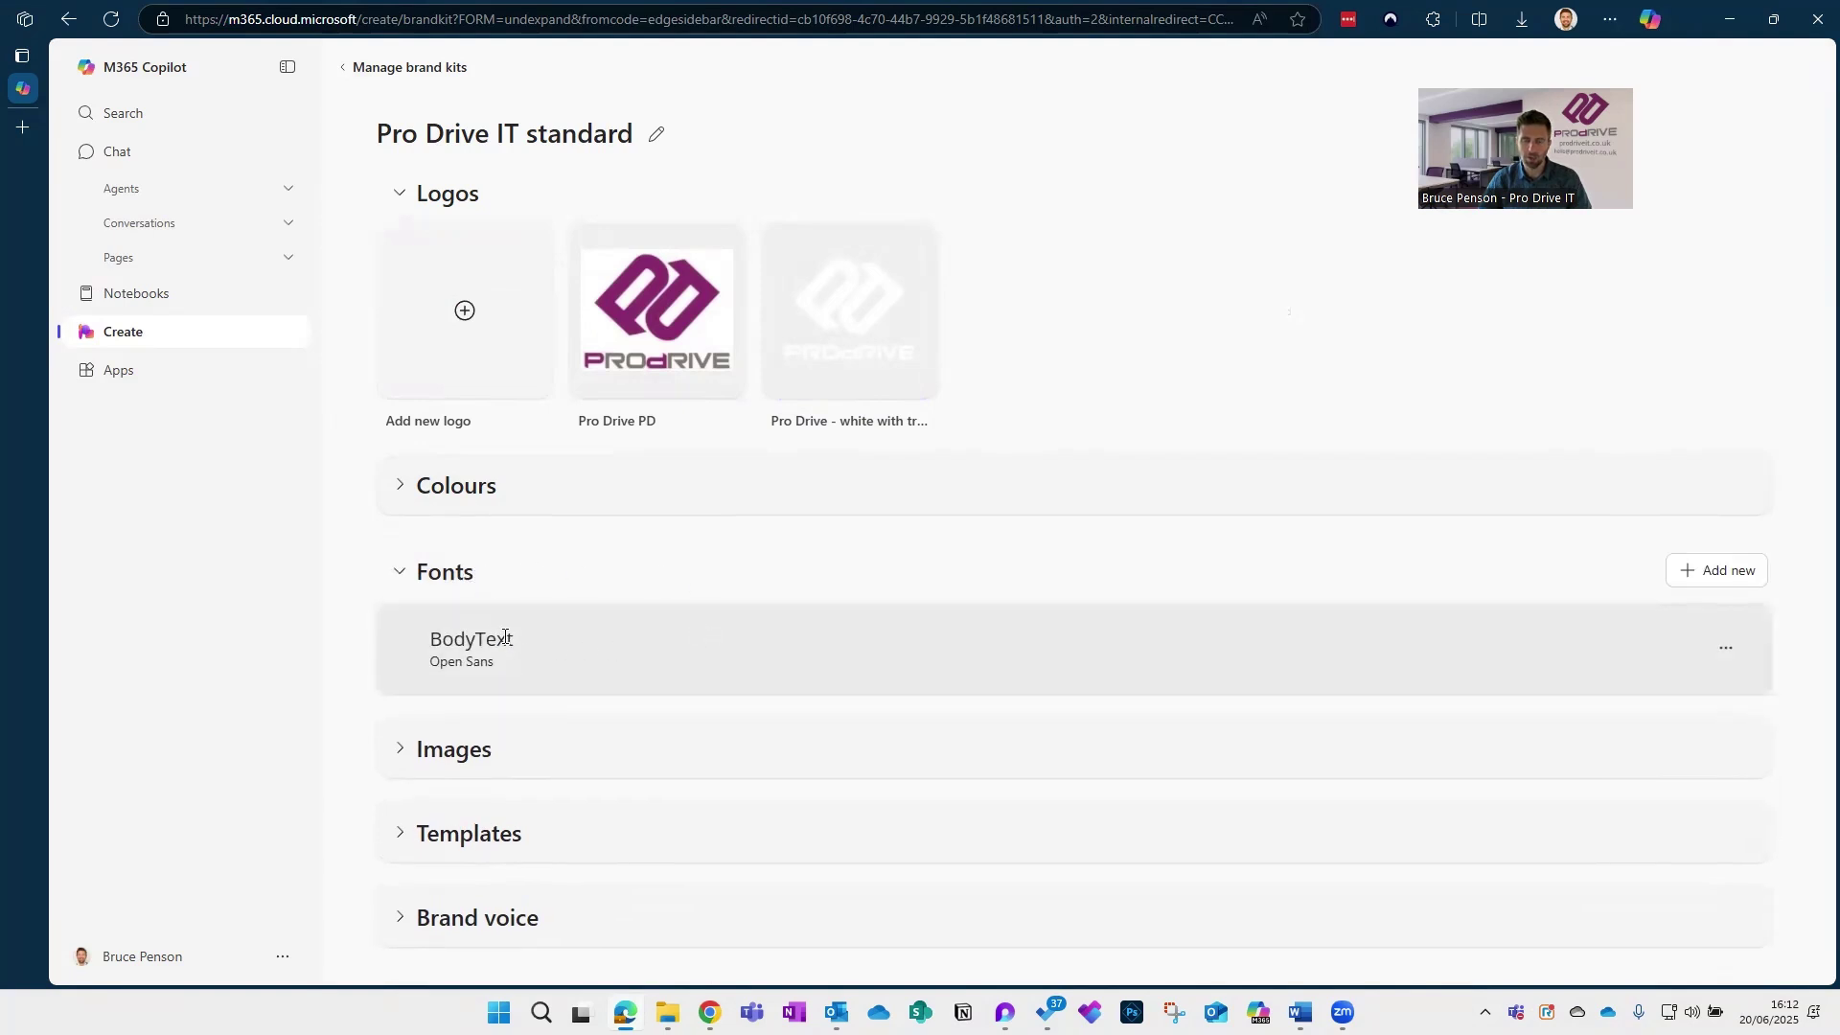
pyautogui.click(401, 578)
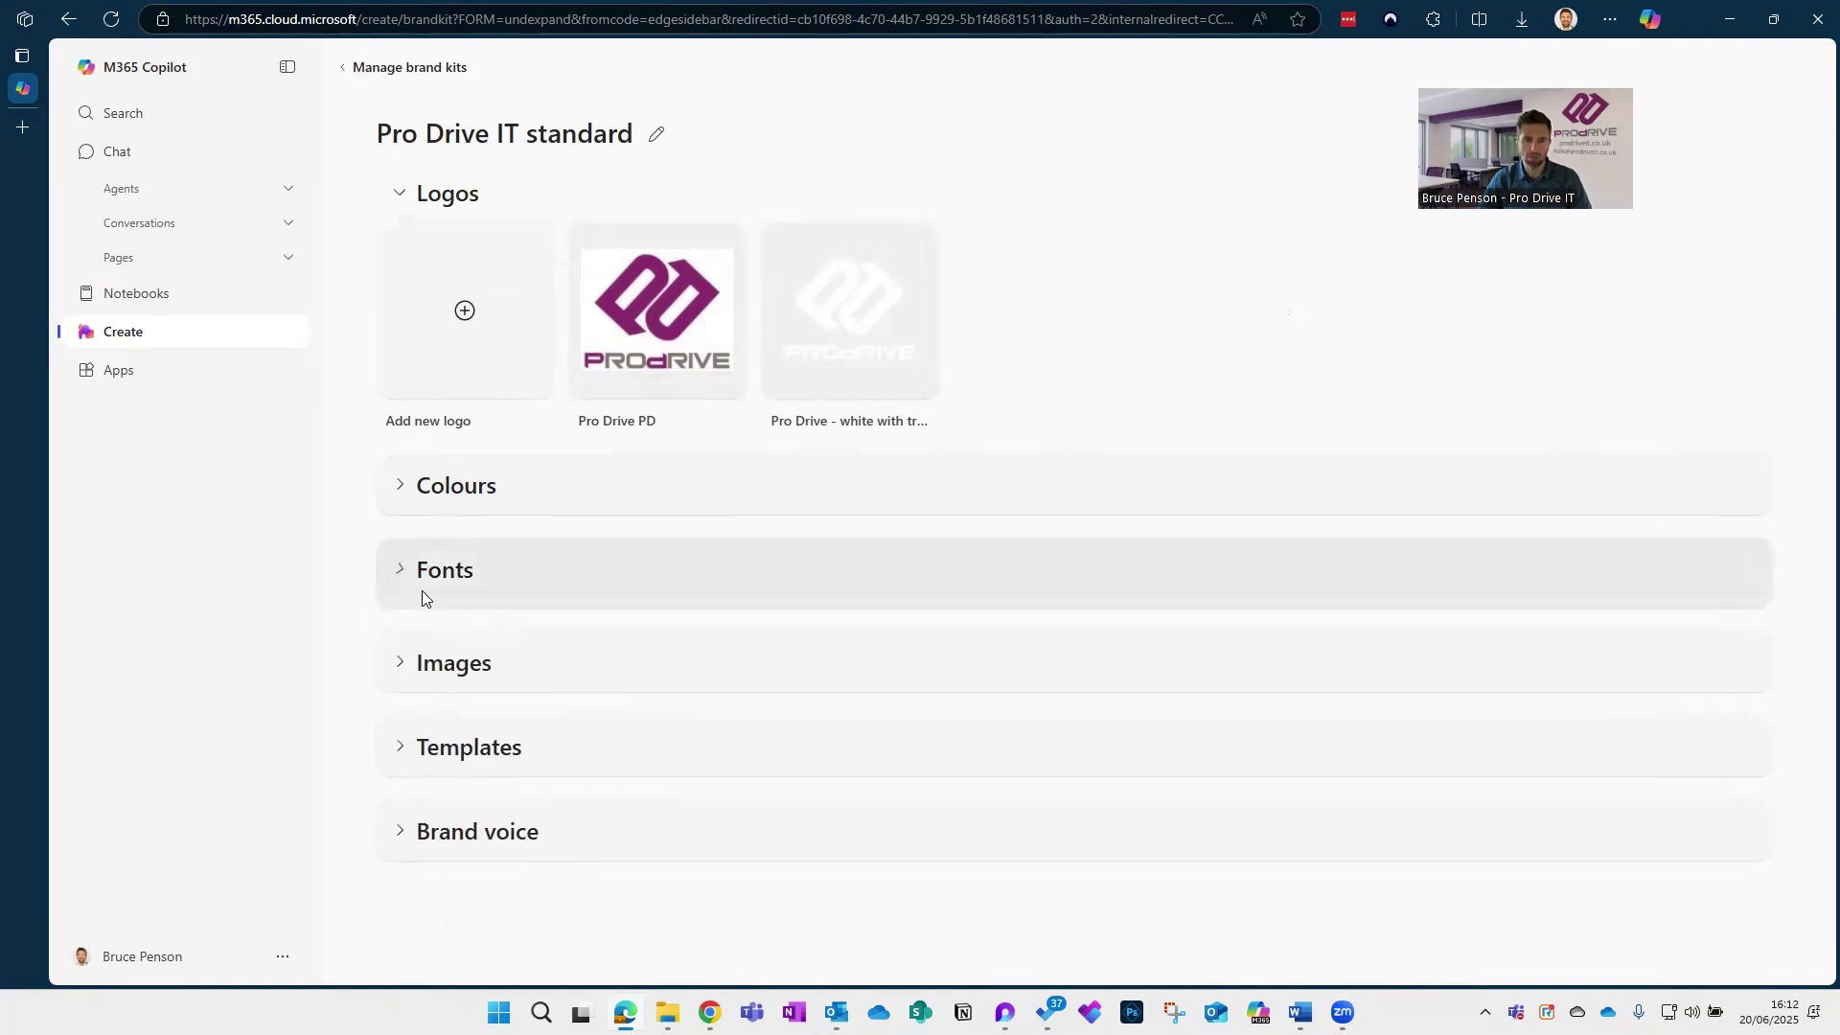
pyautogui.click(469, 660)
pyautogui.scroll(-1, 470, 656)
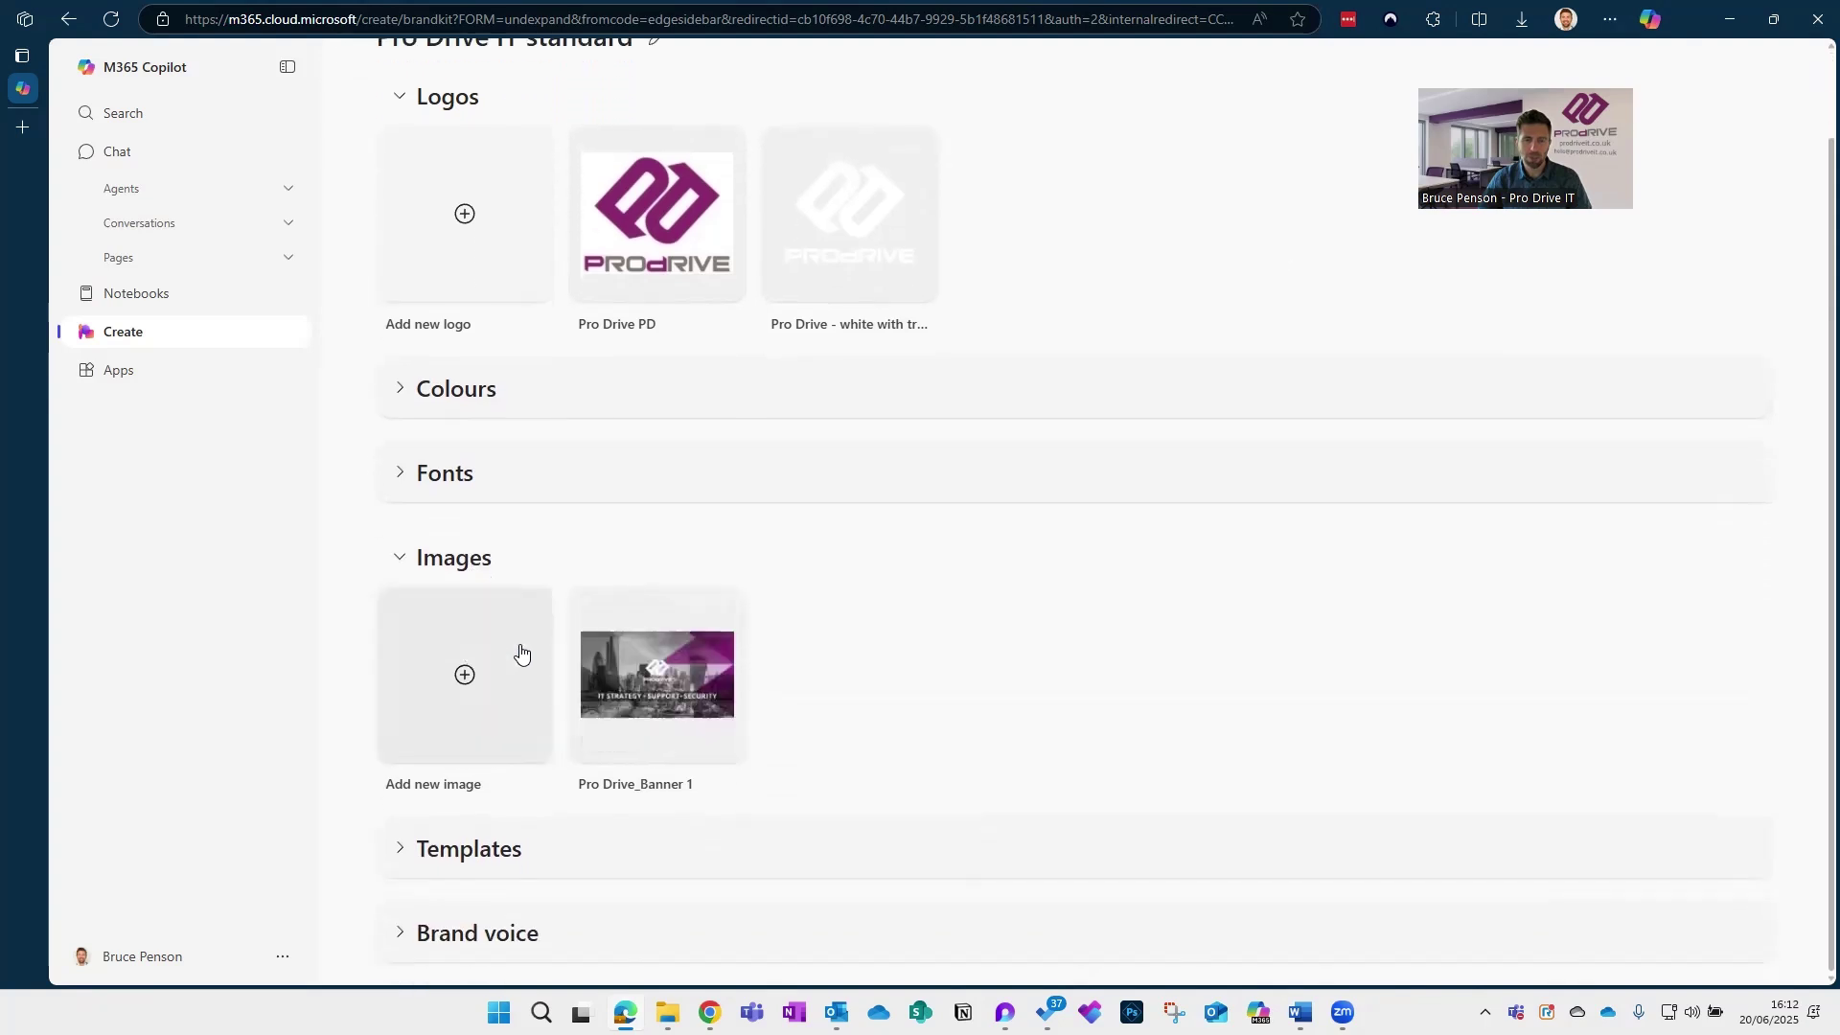
pyautogui.click(409, 571)
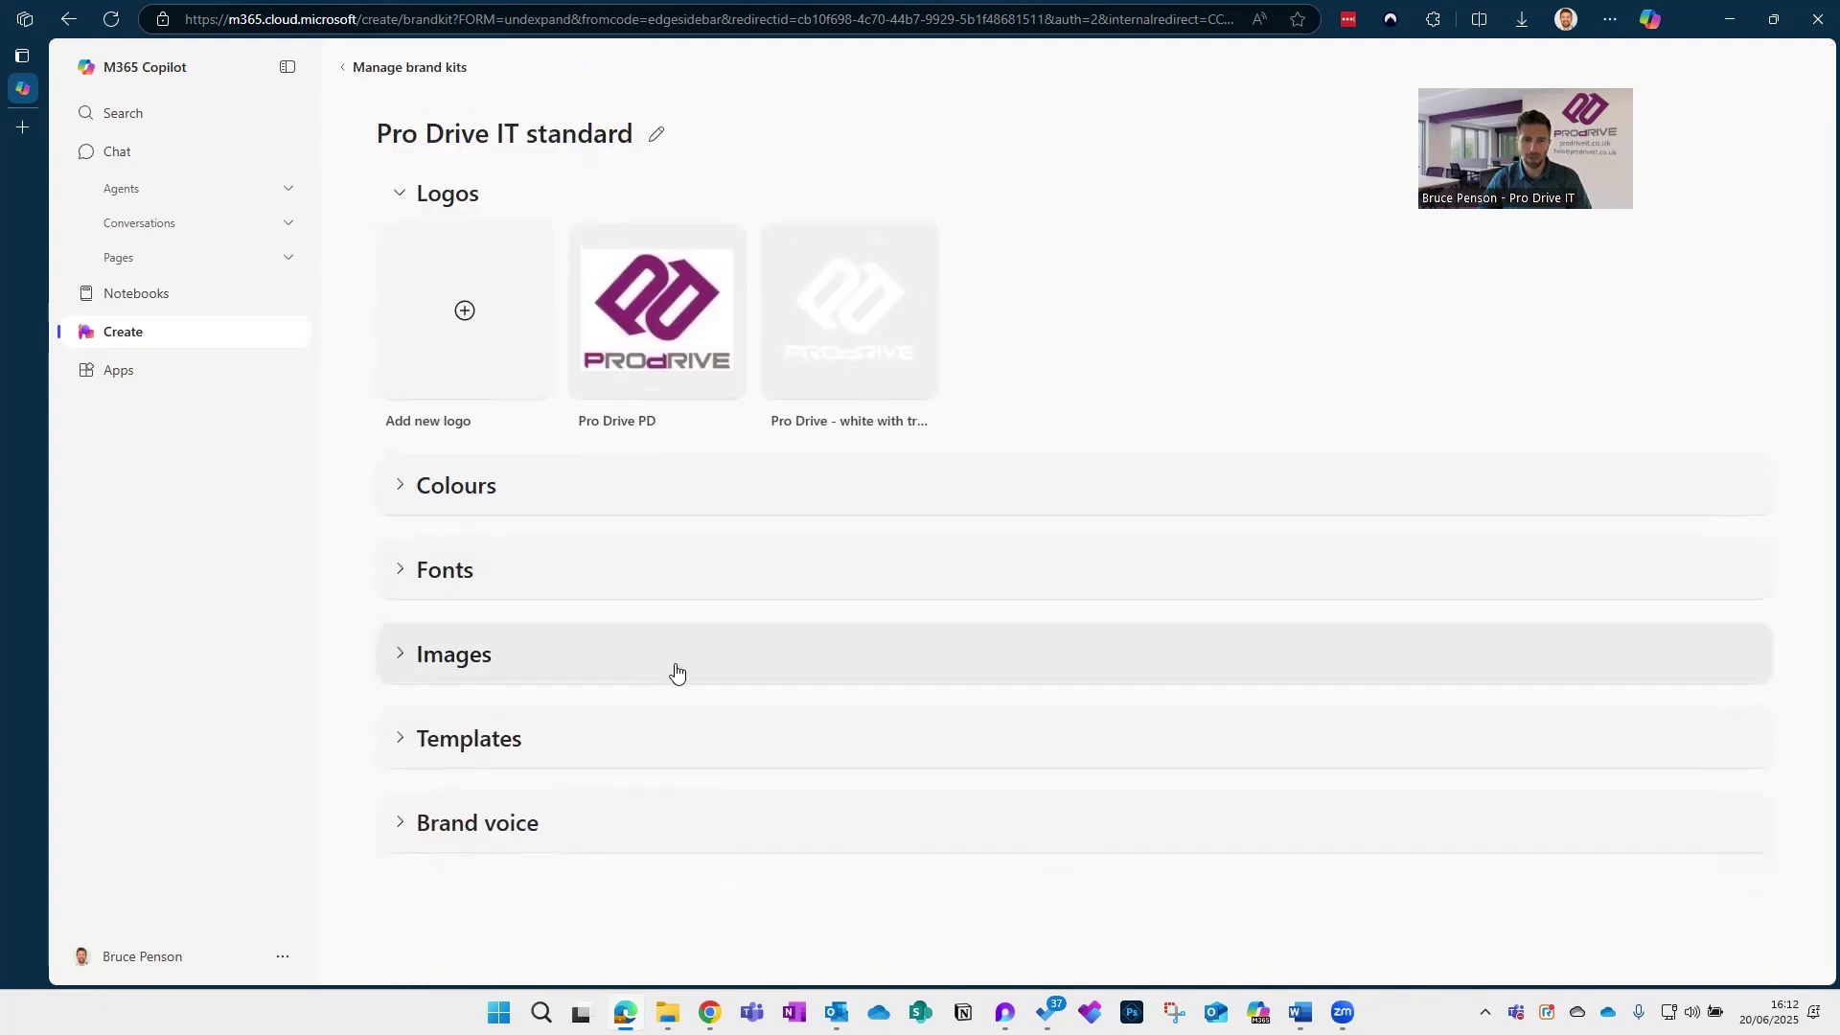
pyautogui.click(504, 744)
pyautogui.scroll(-1, 588, 717)
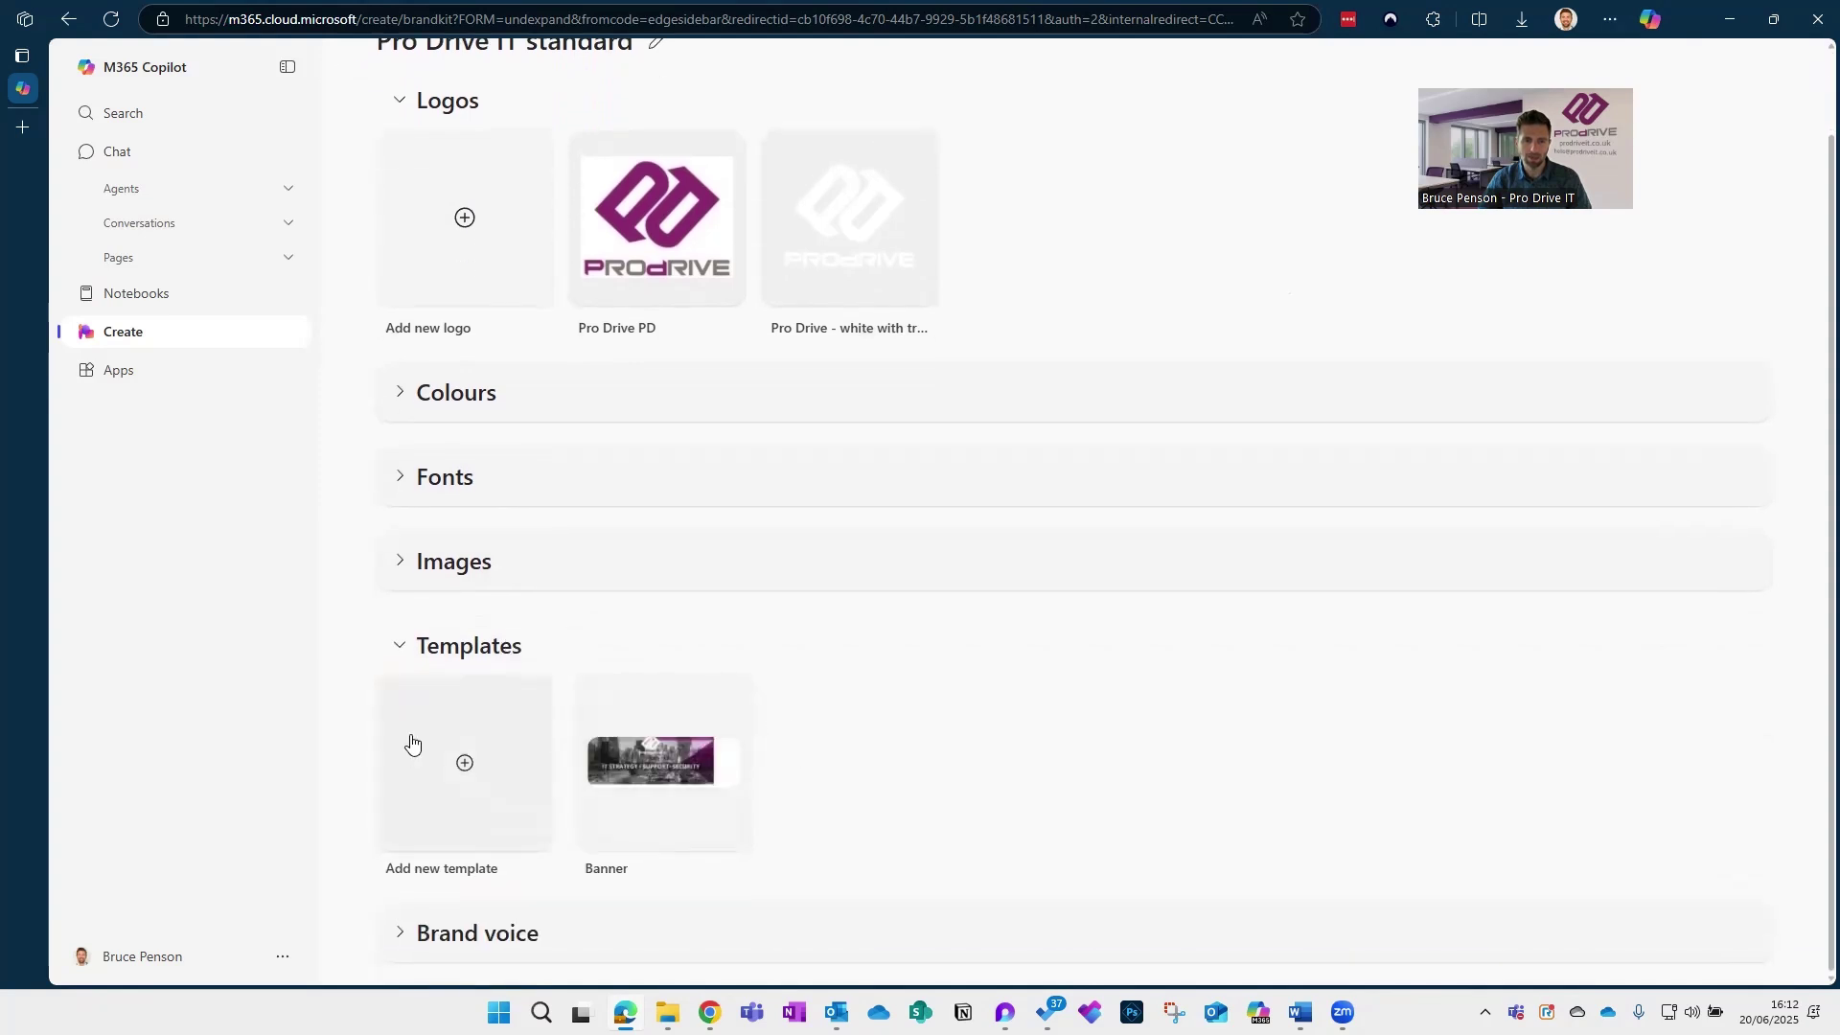
pyautogui.click(395, 646)
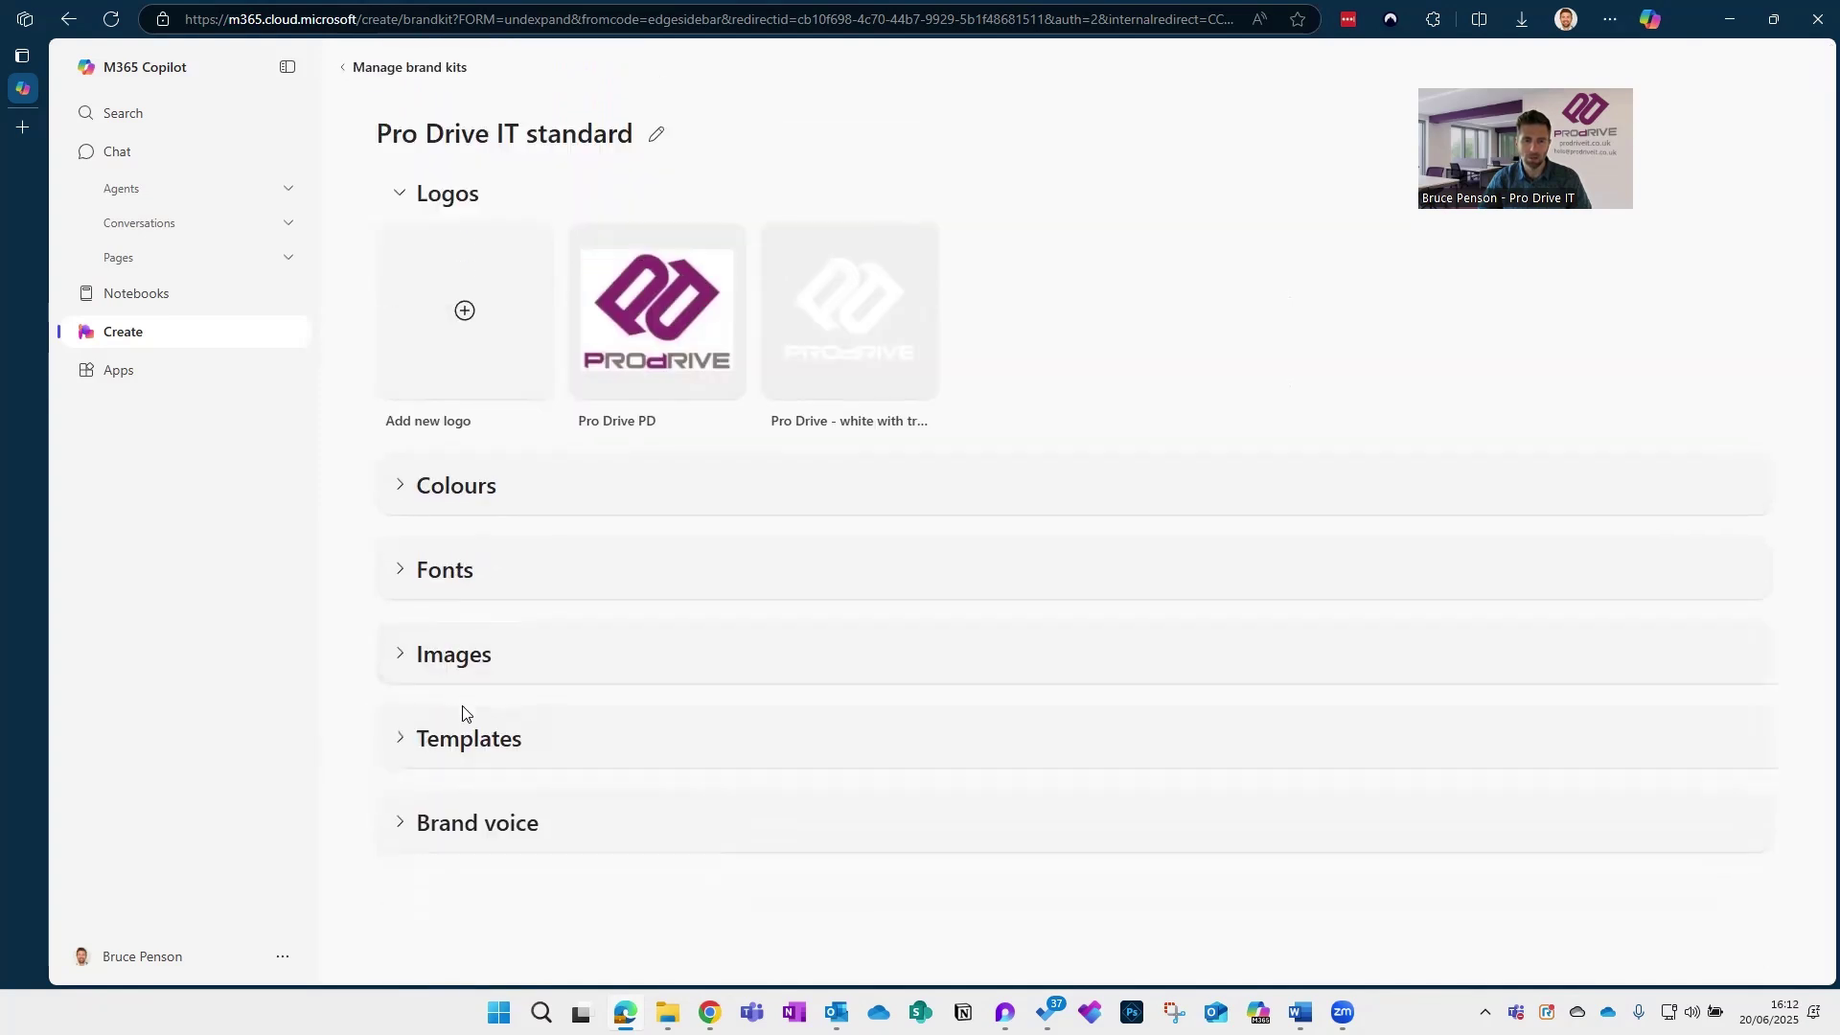
pyautogui.click(464, 822)
pyautogui.scroll(-1, 649, 744)
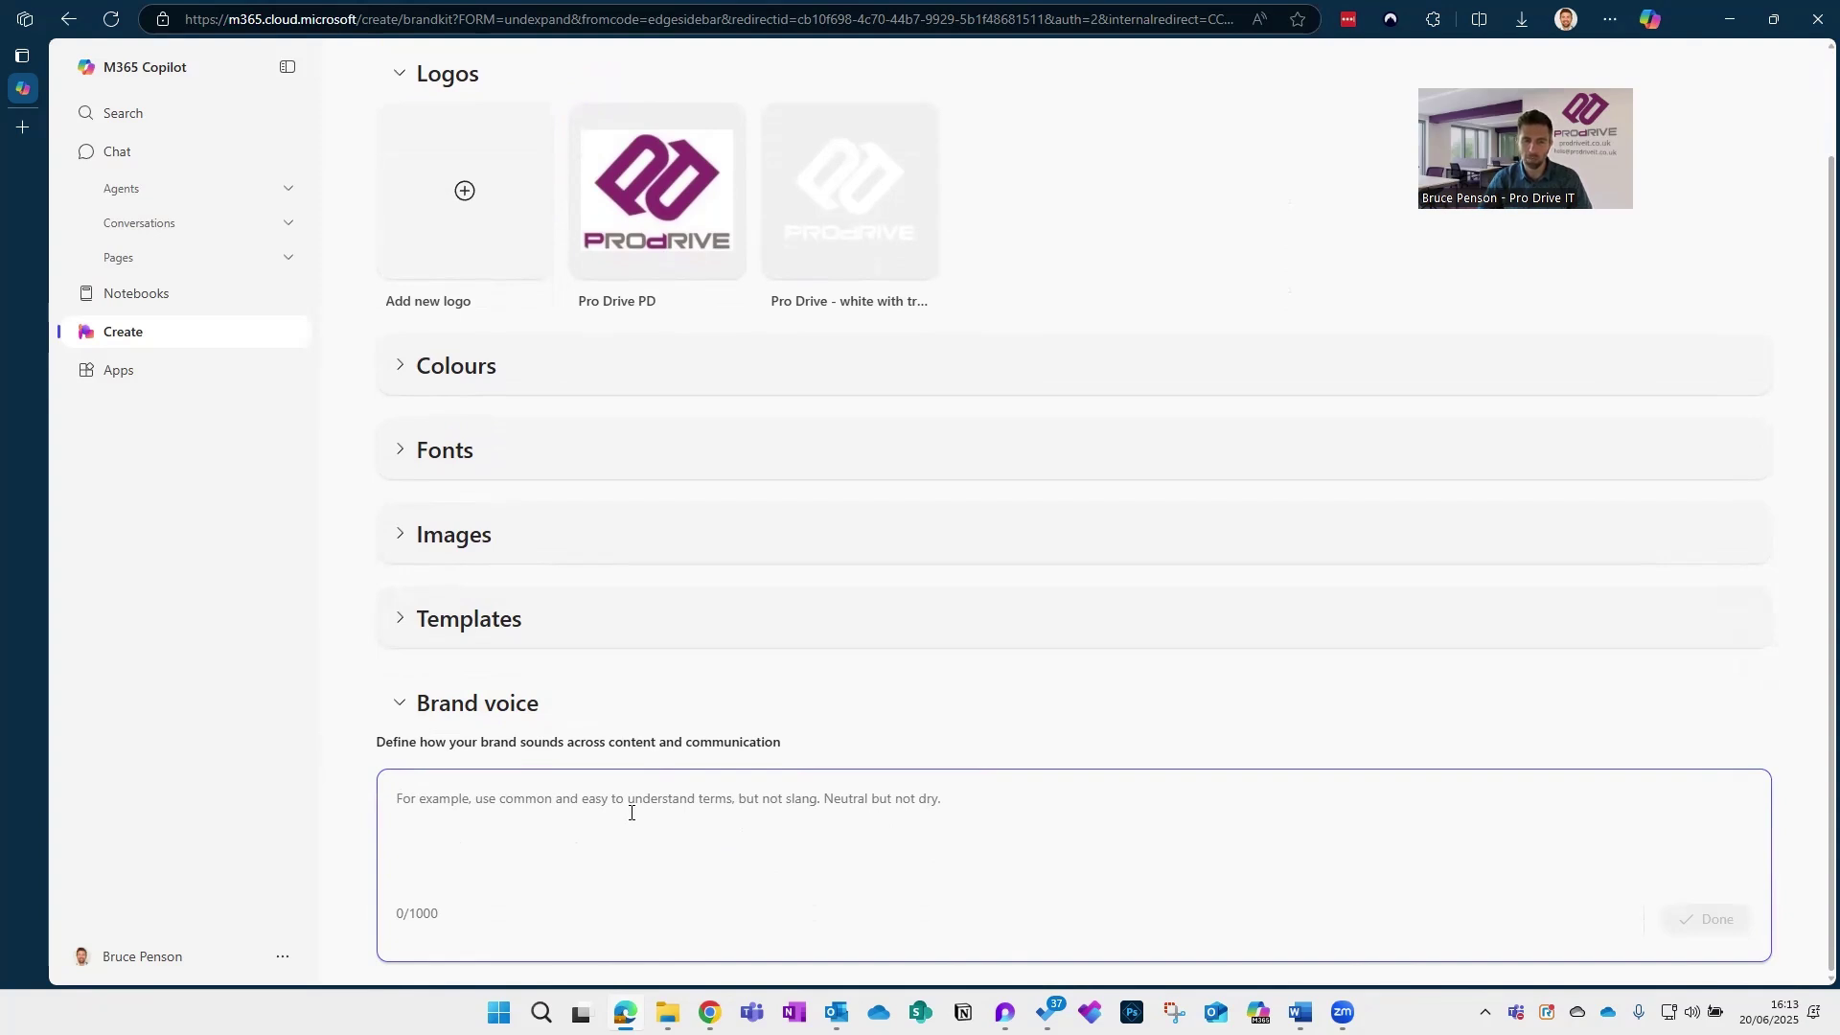
pyautogui.click(400, 705)
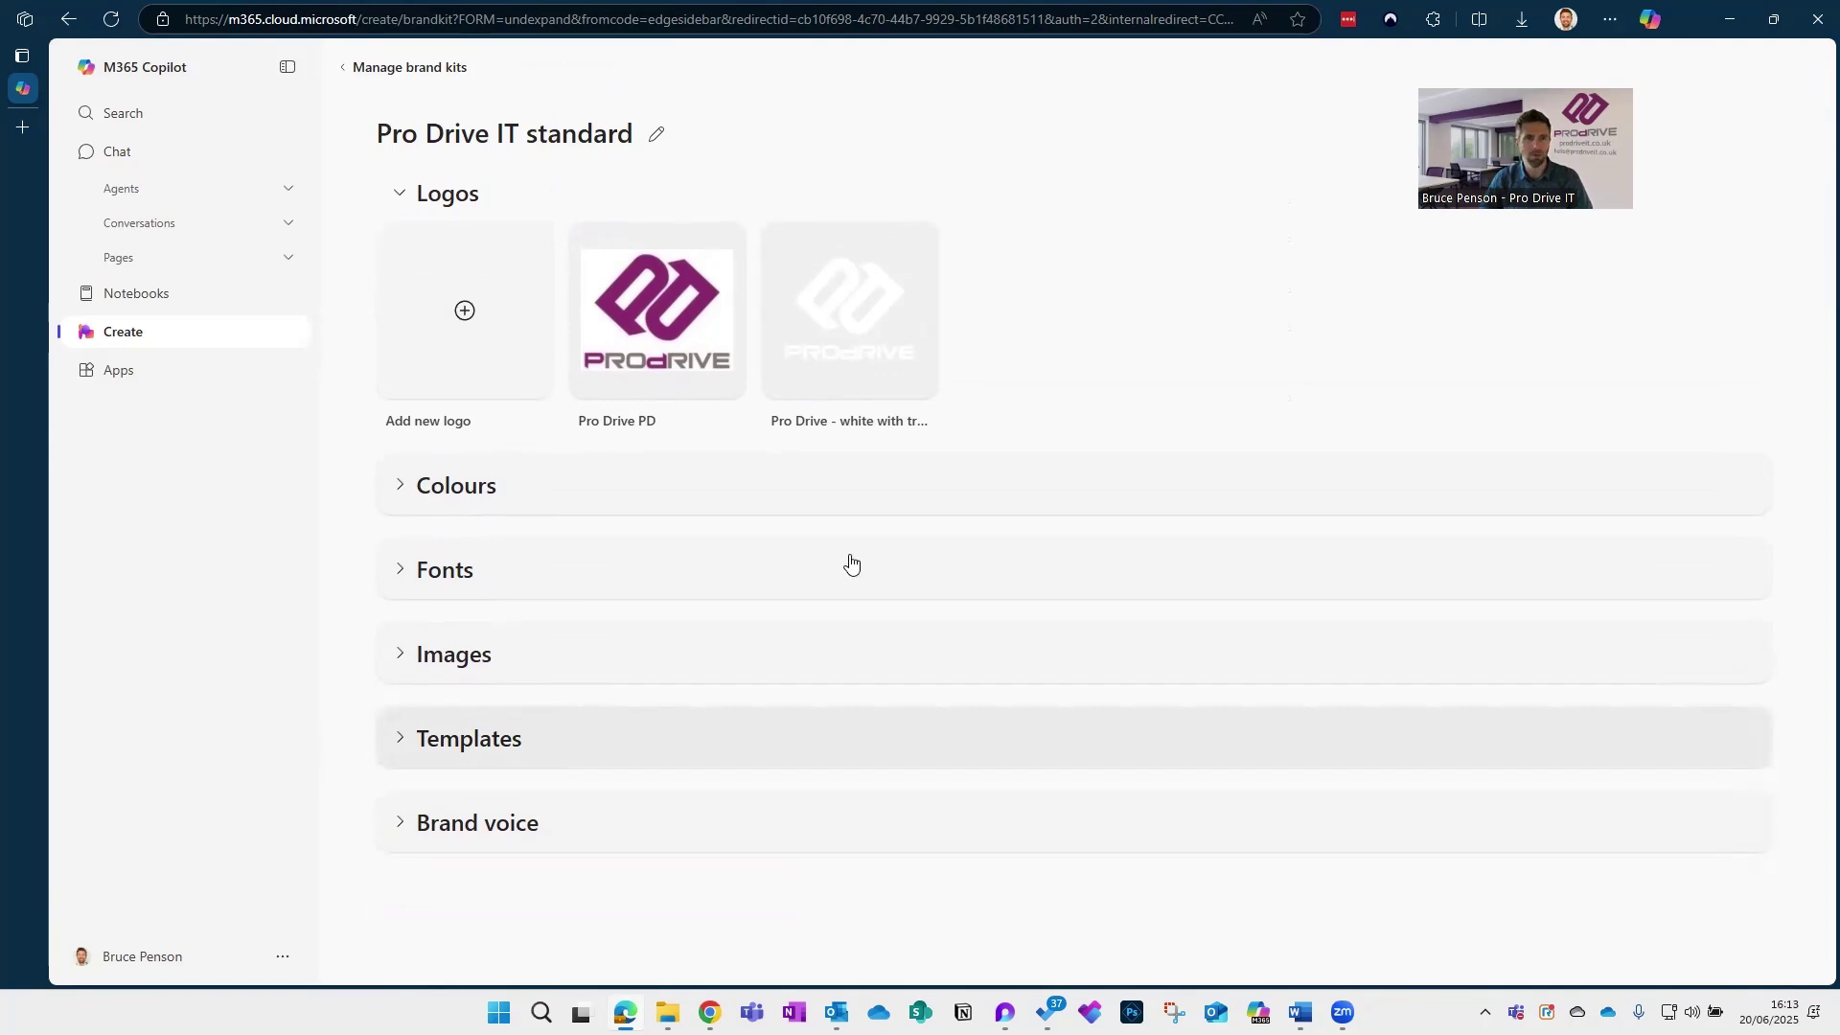
# Return to the Create page and start a banner design described as "Please create a banner advertising Pro Drive"
pyautogui.click(426, 68)
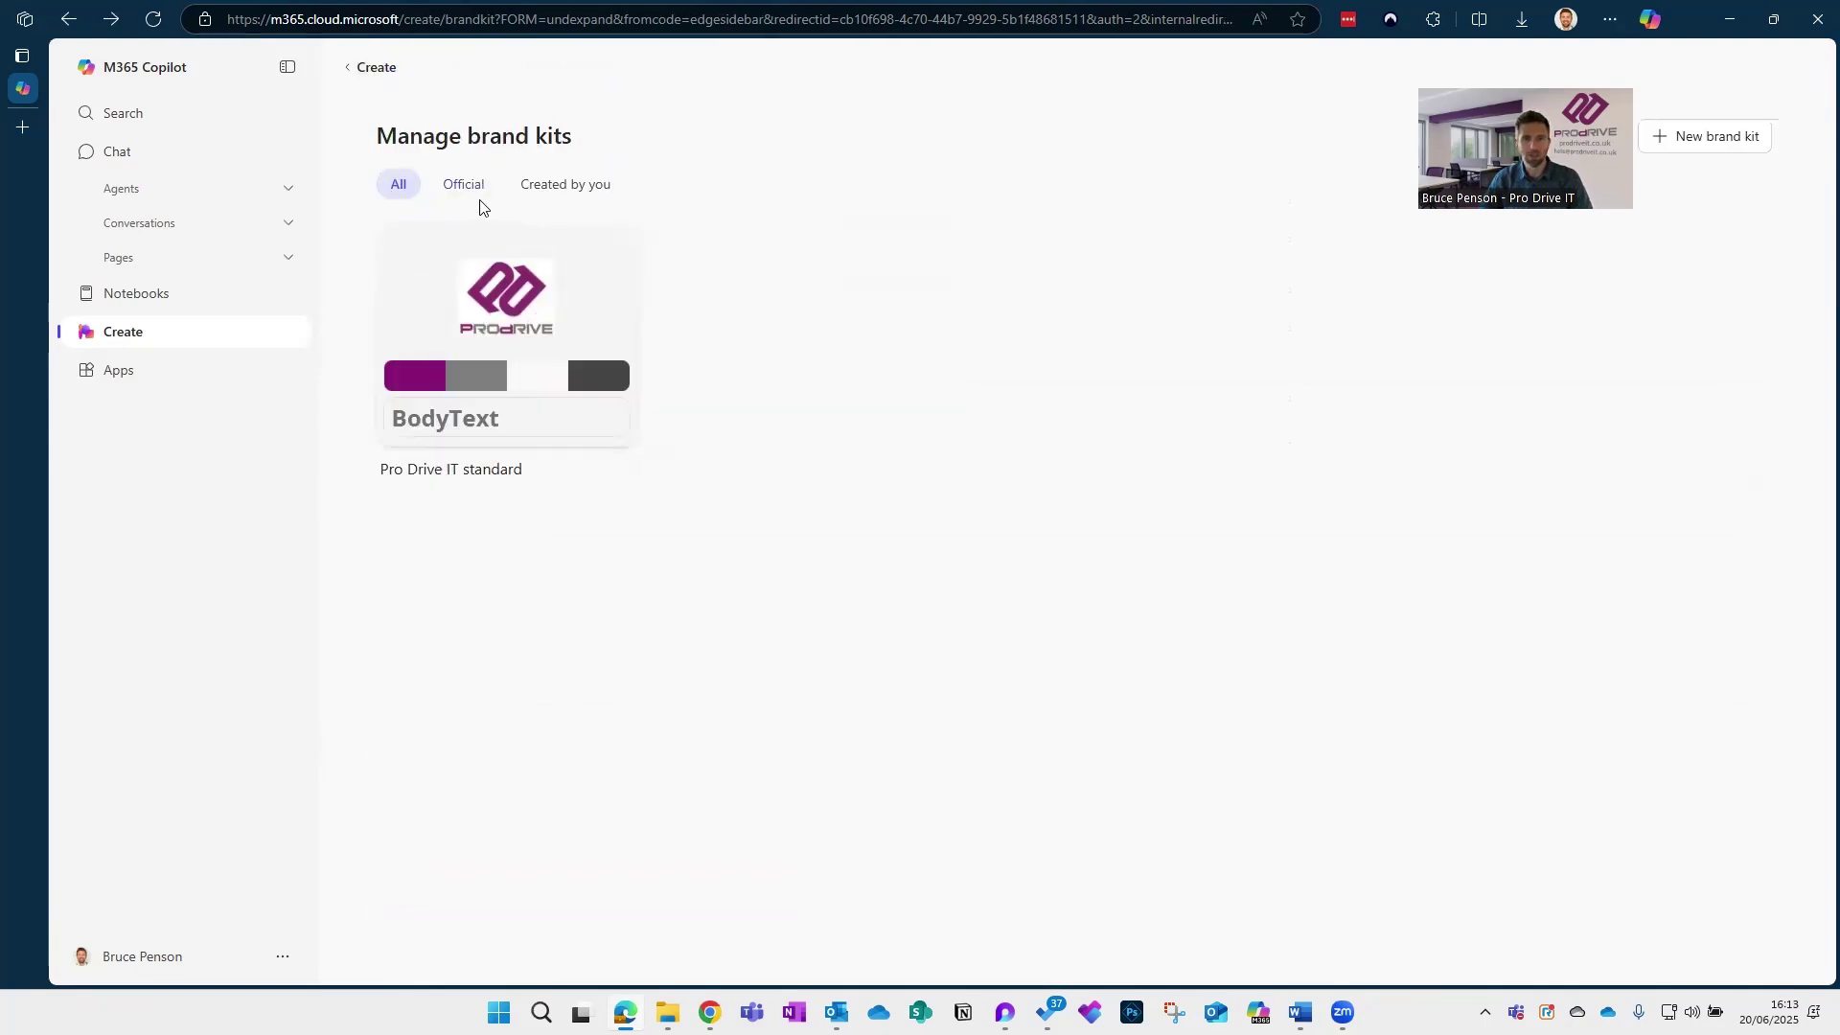
pyautogui.click(377, 68)
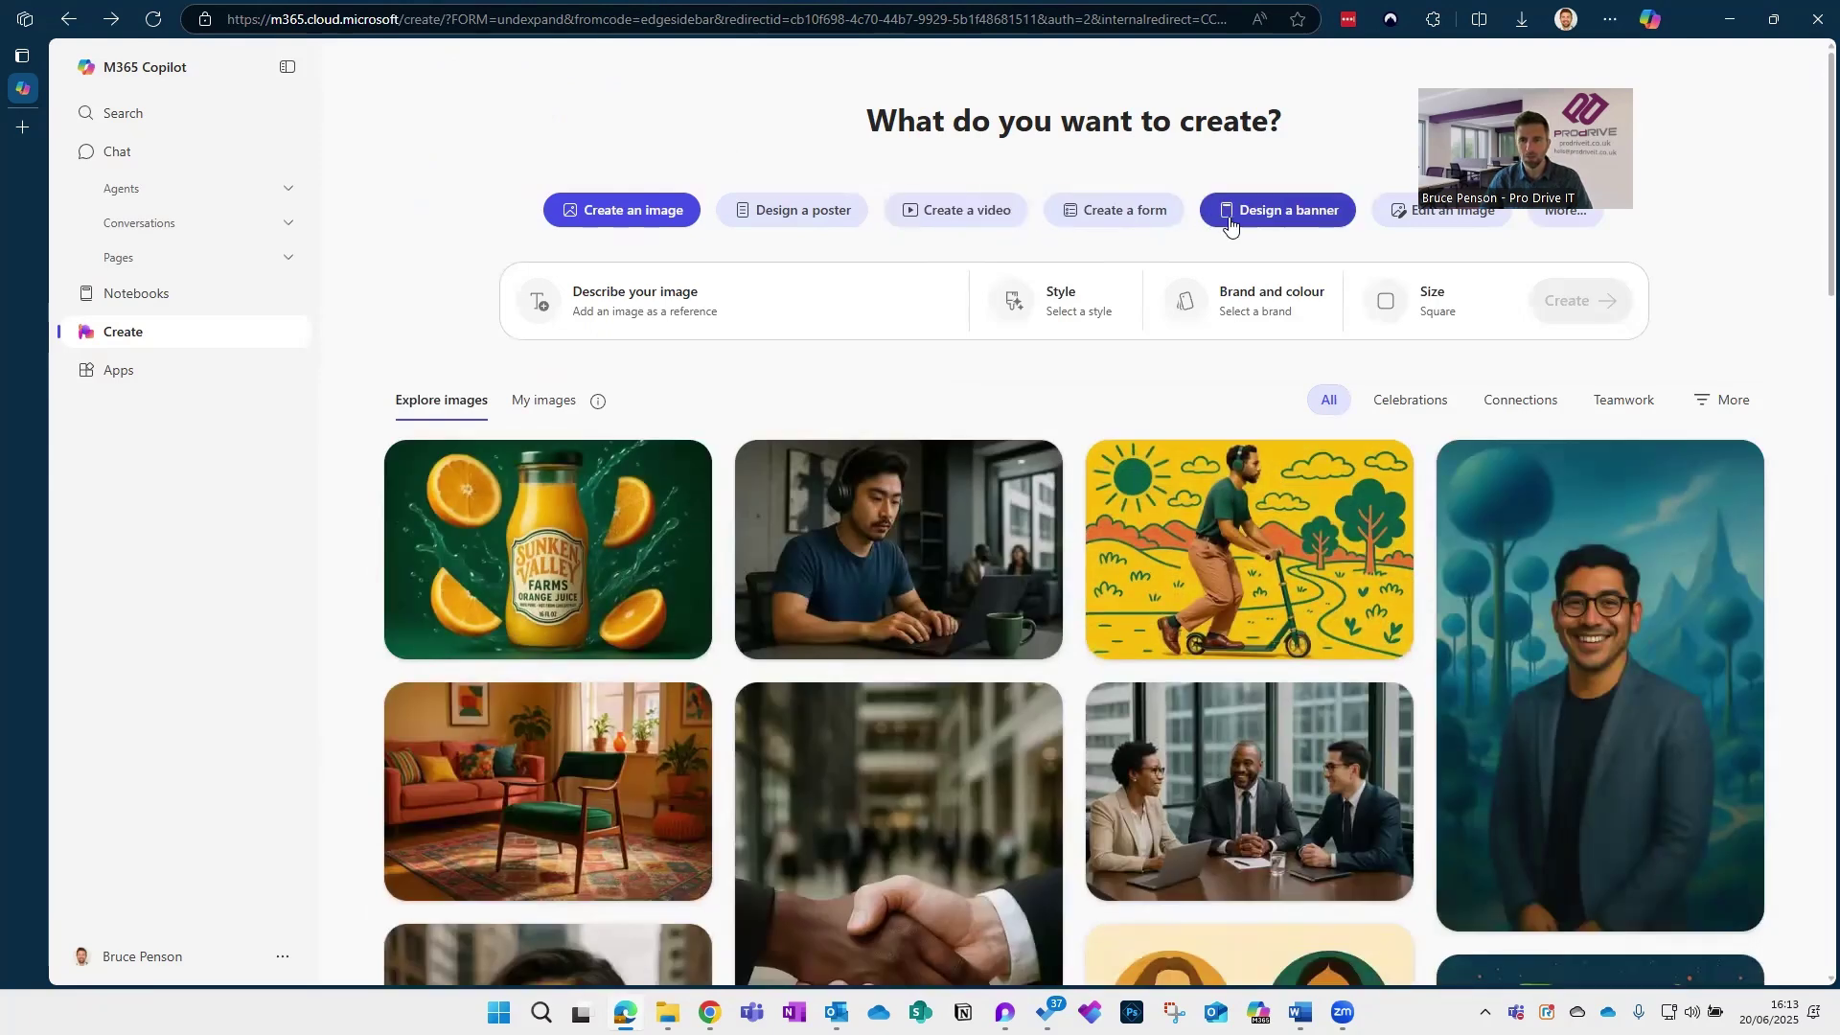
pyautogui.click(1233, 224)
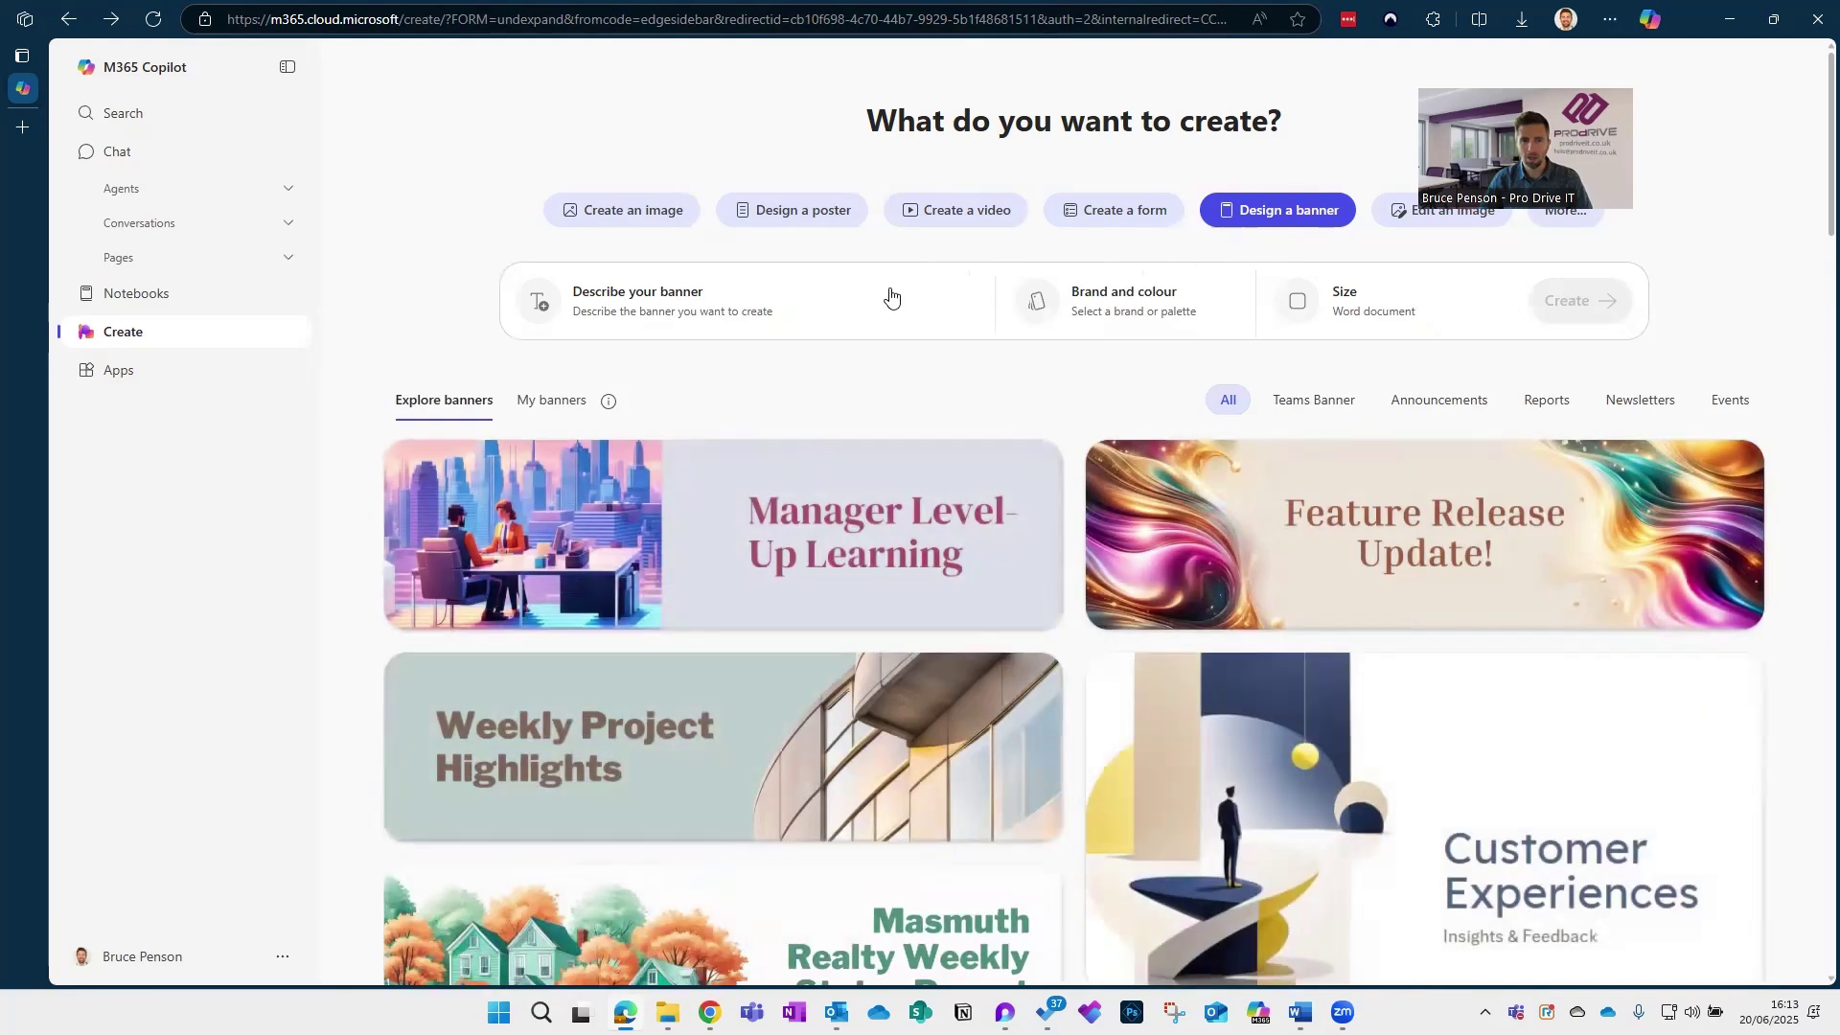
pyautogui.click(737, 315)
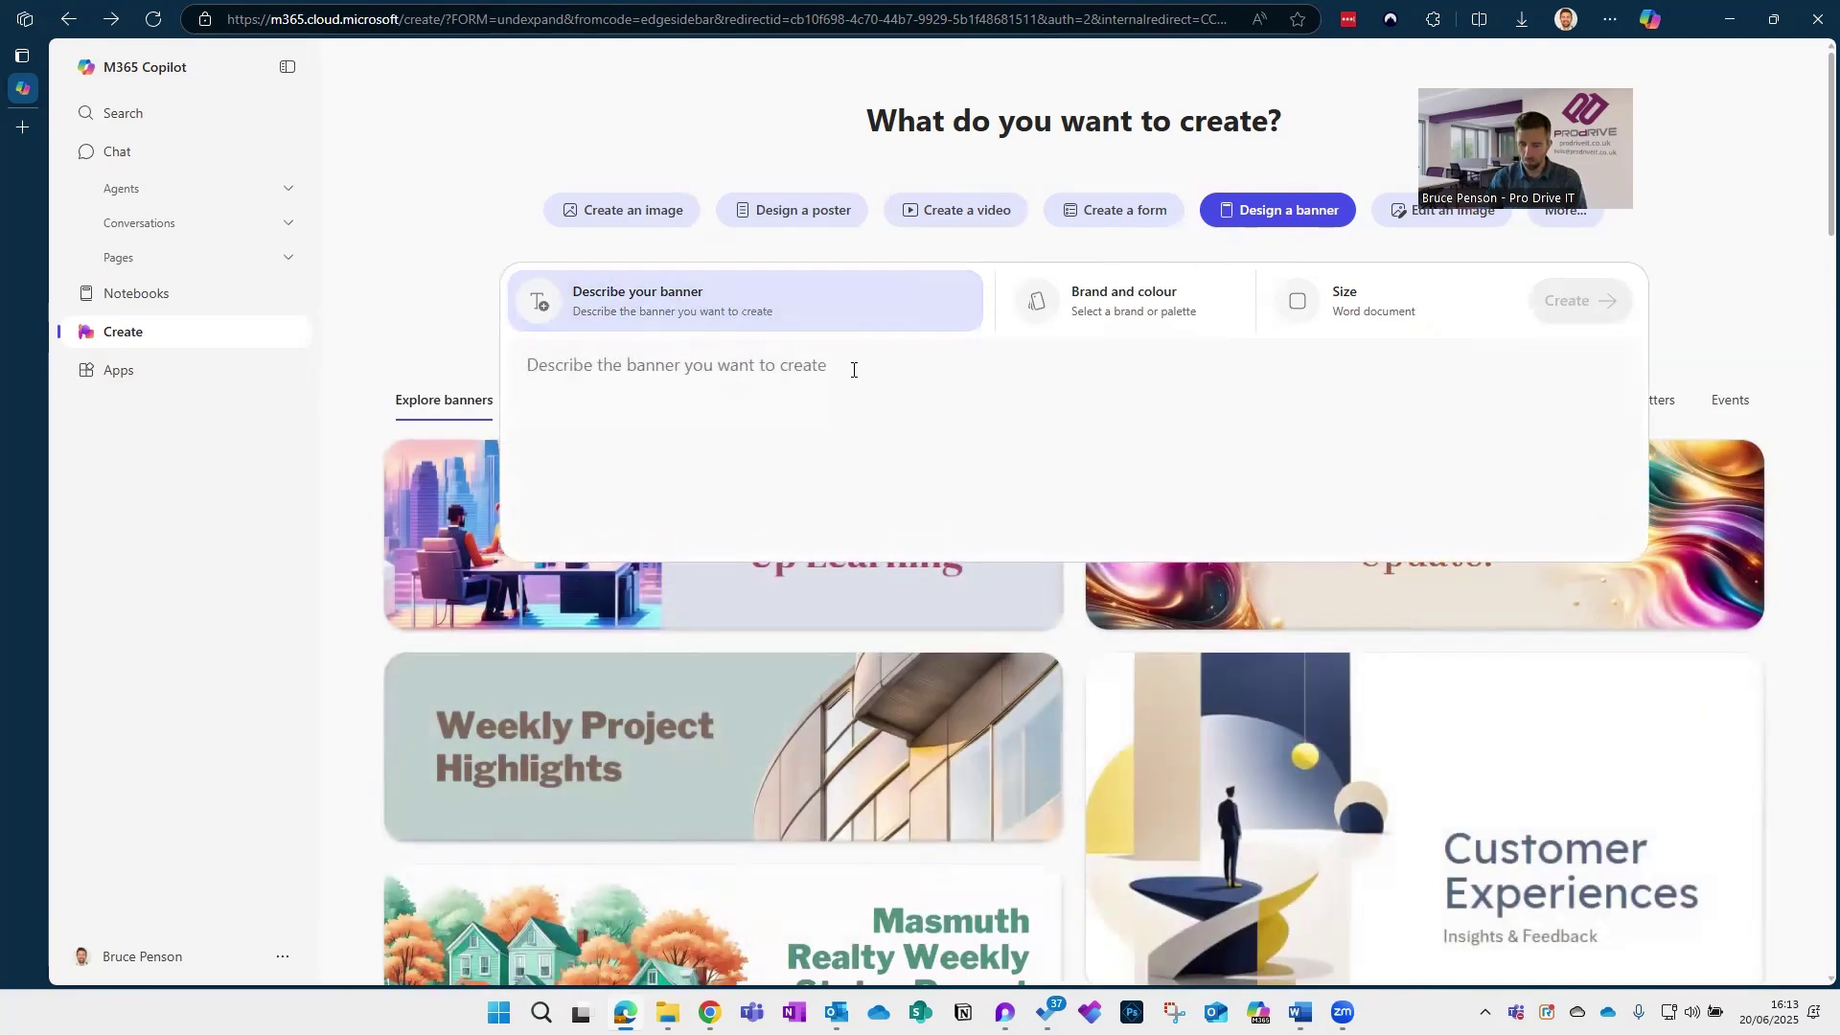
pyautogui.write('Please cre')
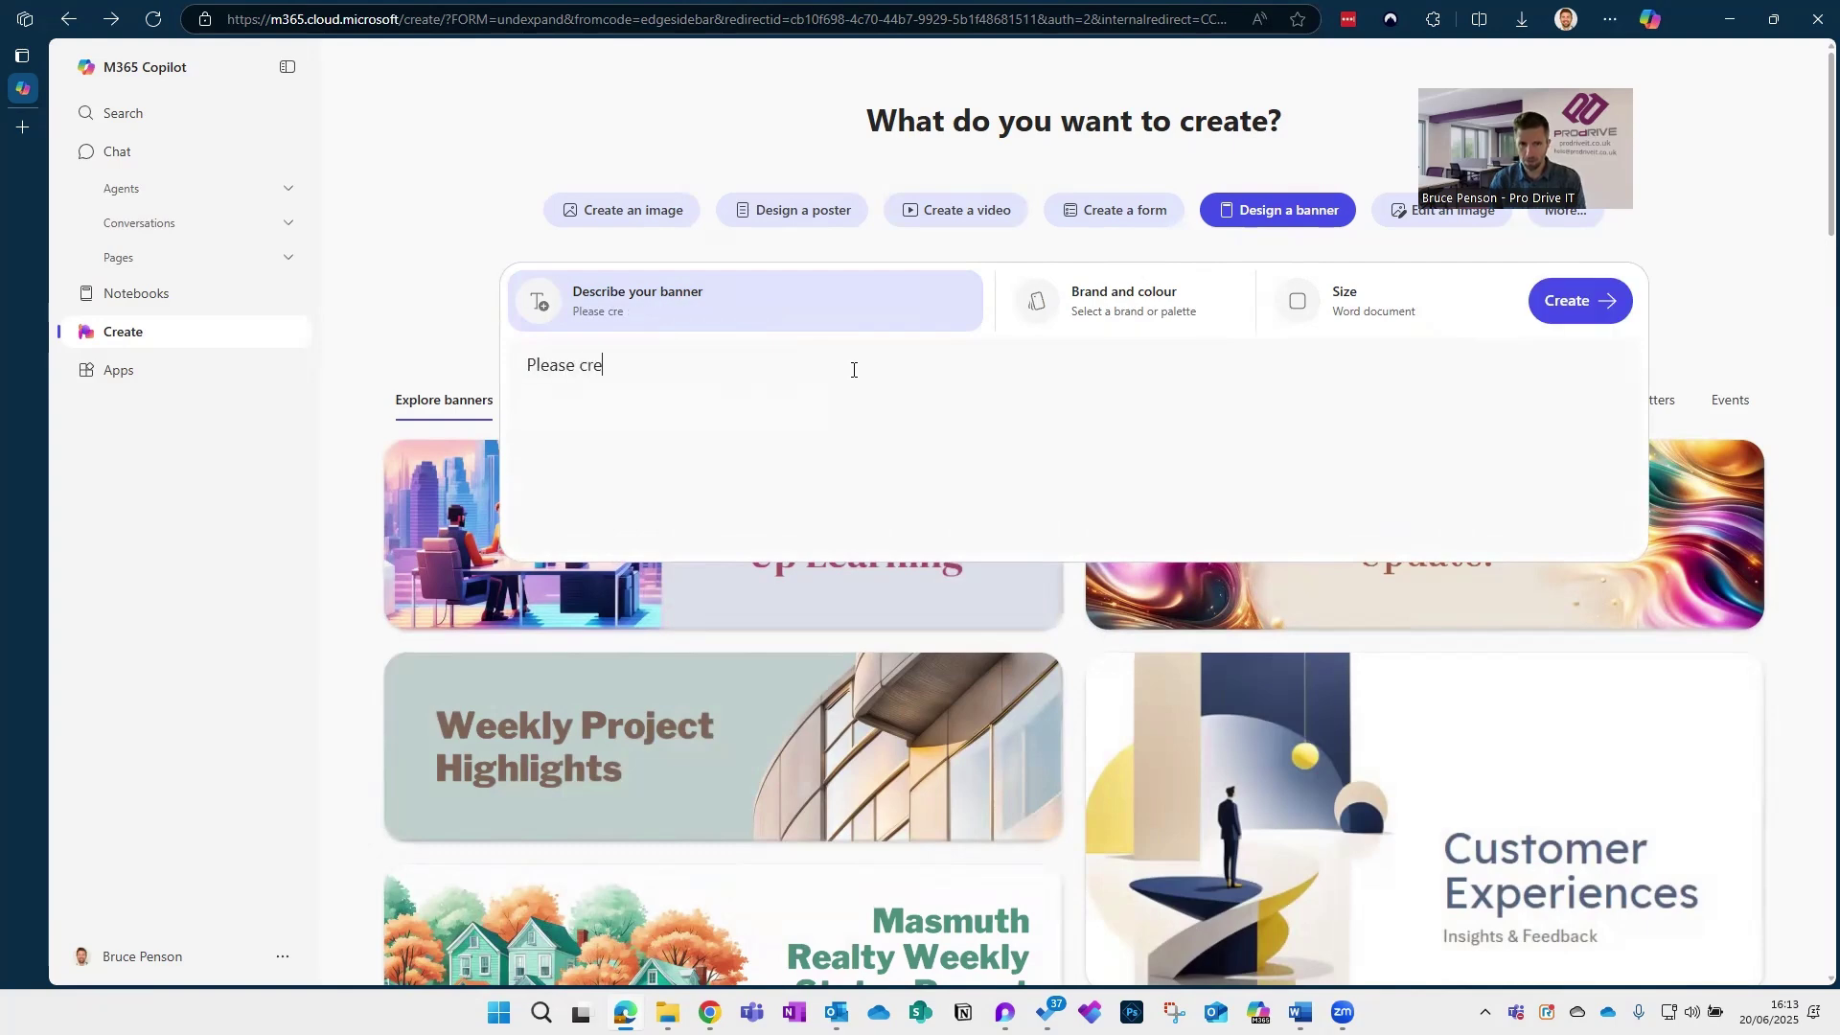
pyautogui.write('ate a banner advertising')
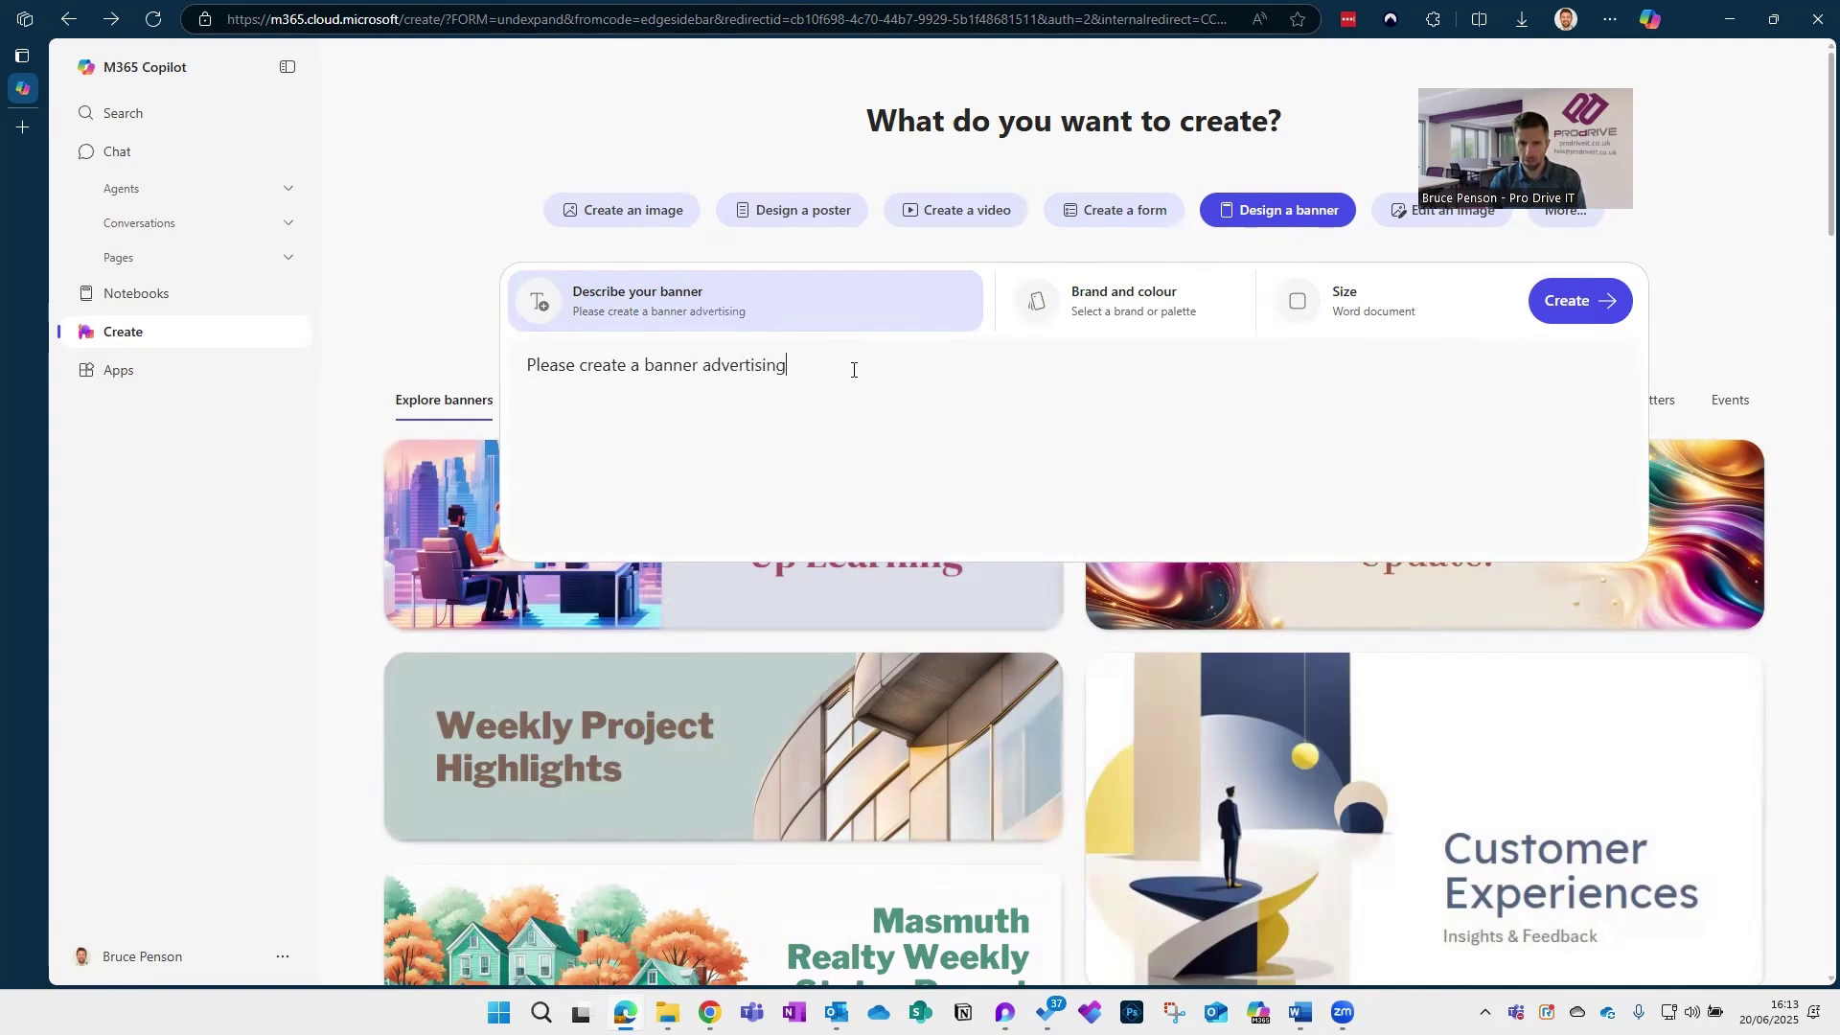
pyautogui.write(' Pro Drive')
# Generate the banner with the Pro Drive IT standard brand kit and the Teams post size
pyautogui.click(1207, 303)
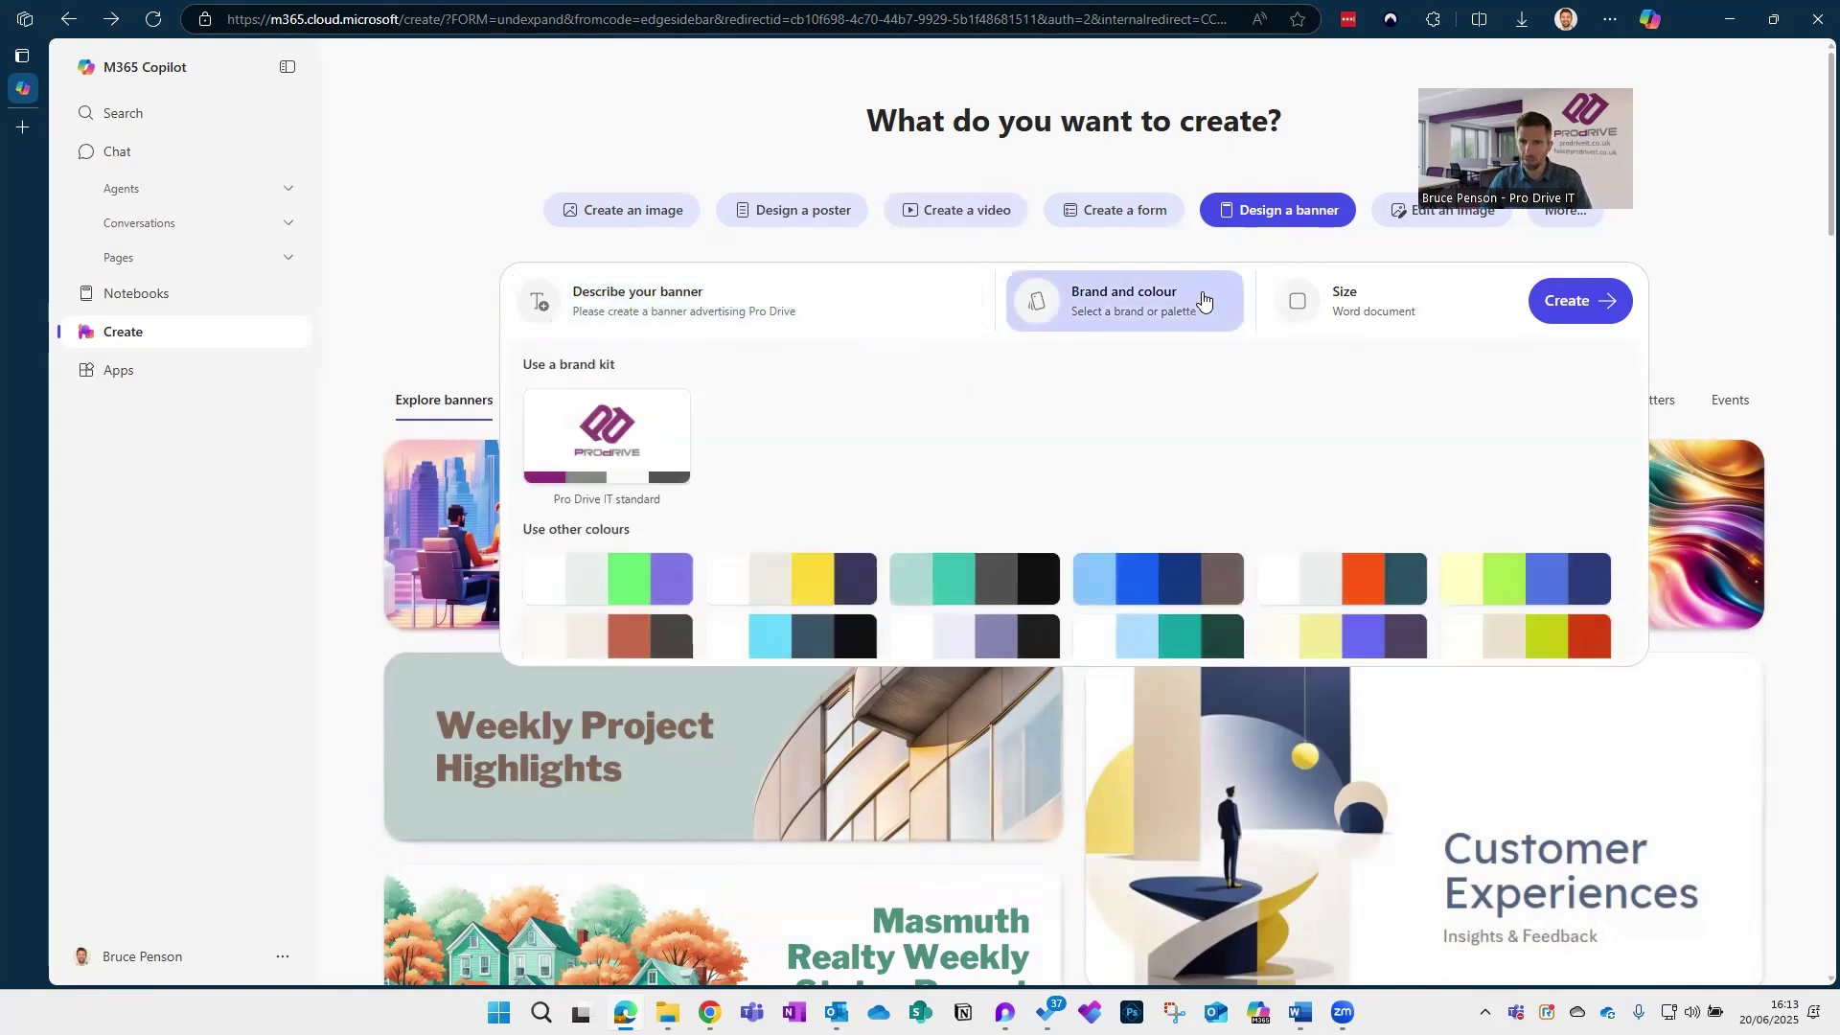
pyautogui.click(653, 441)
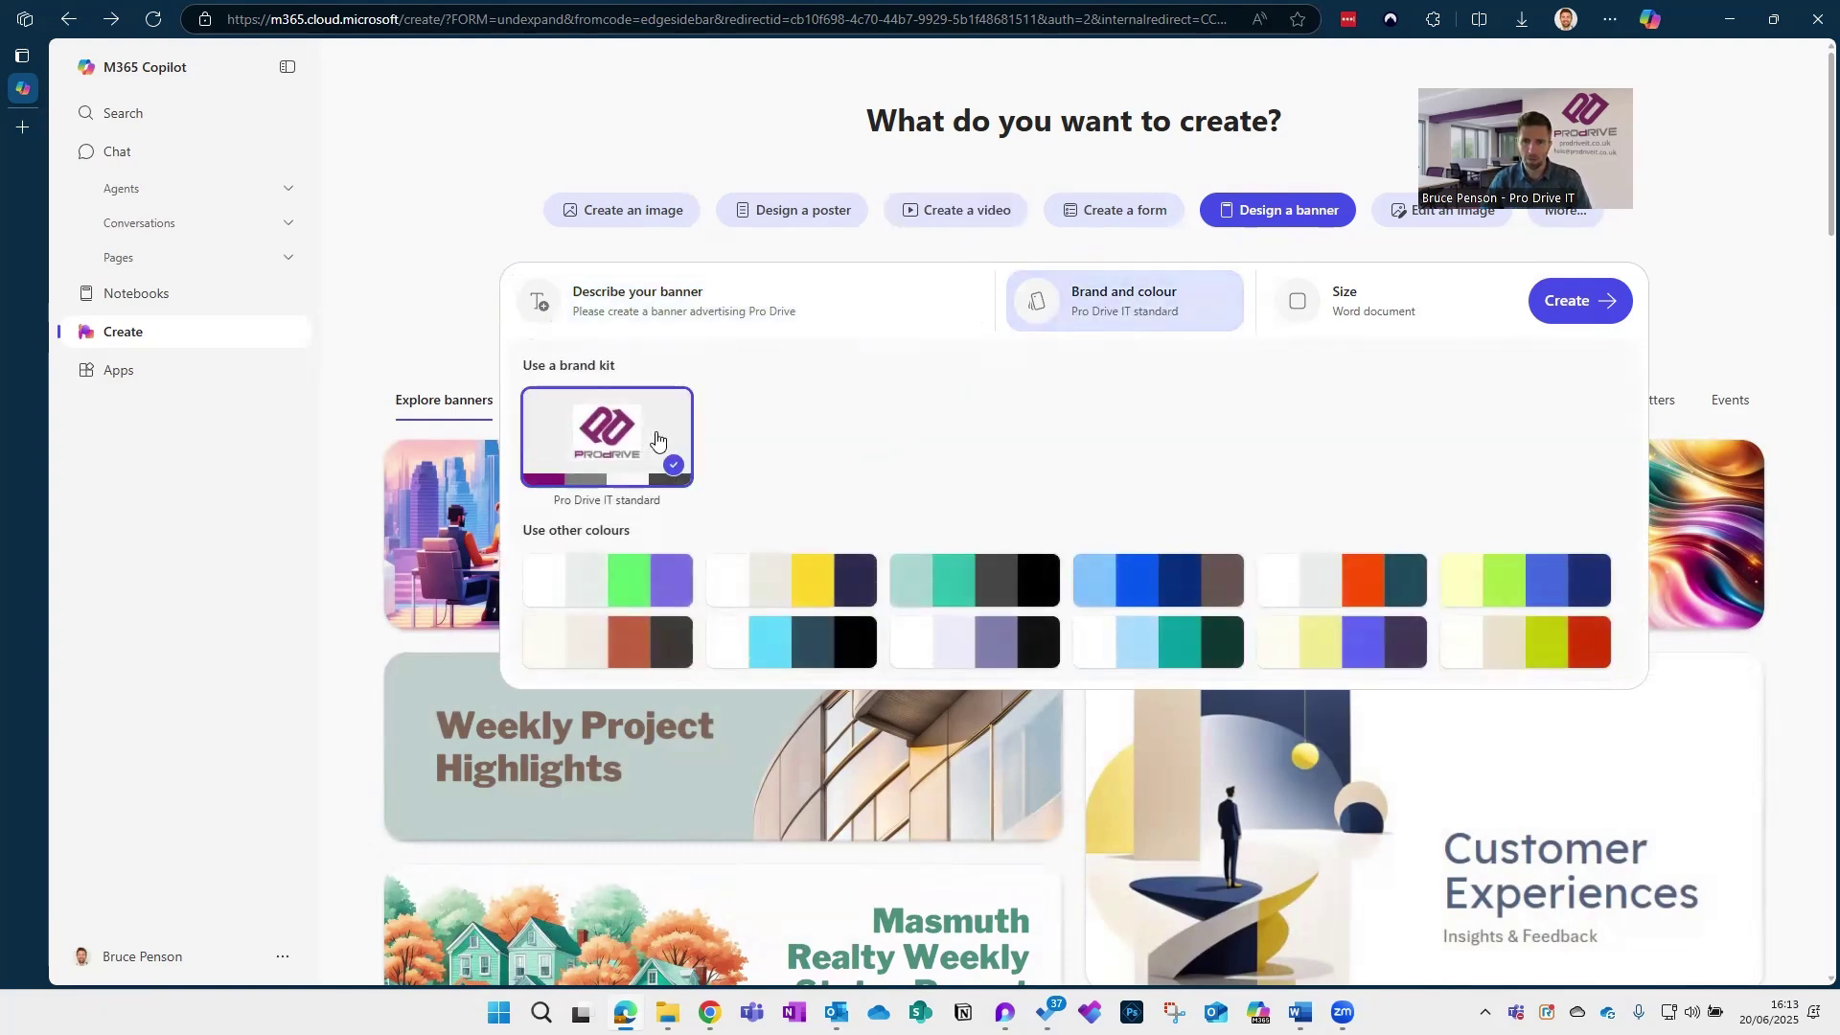
pyautogui.click(1428, 313)
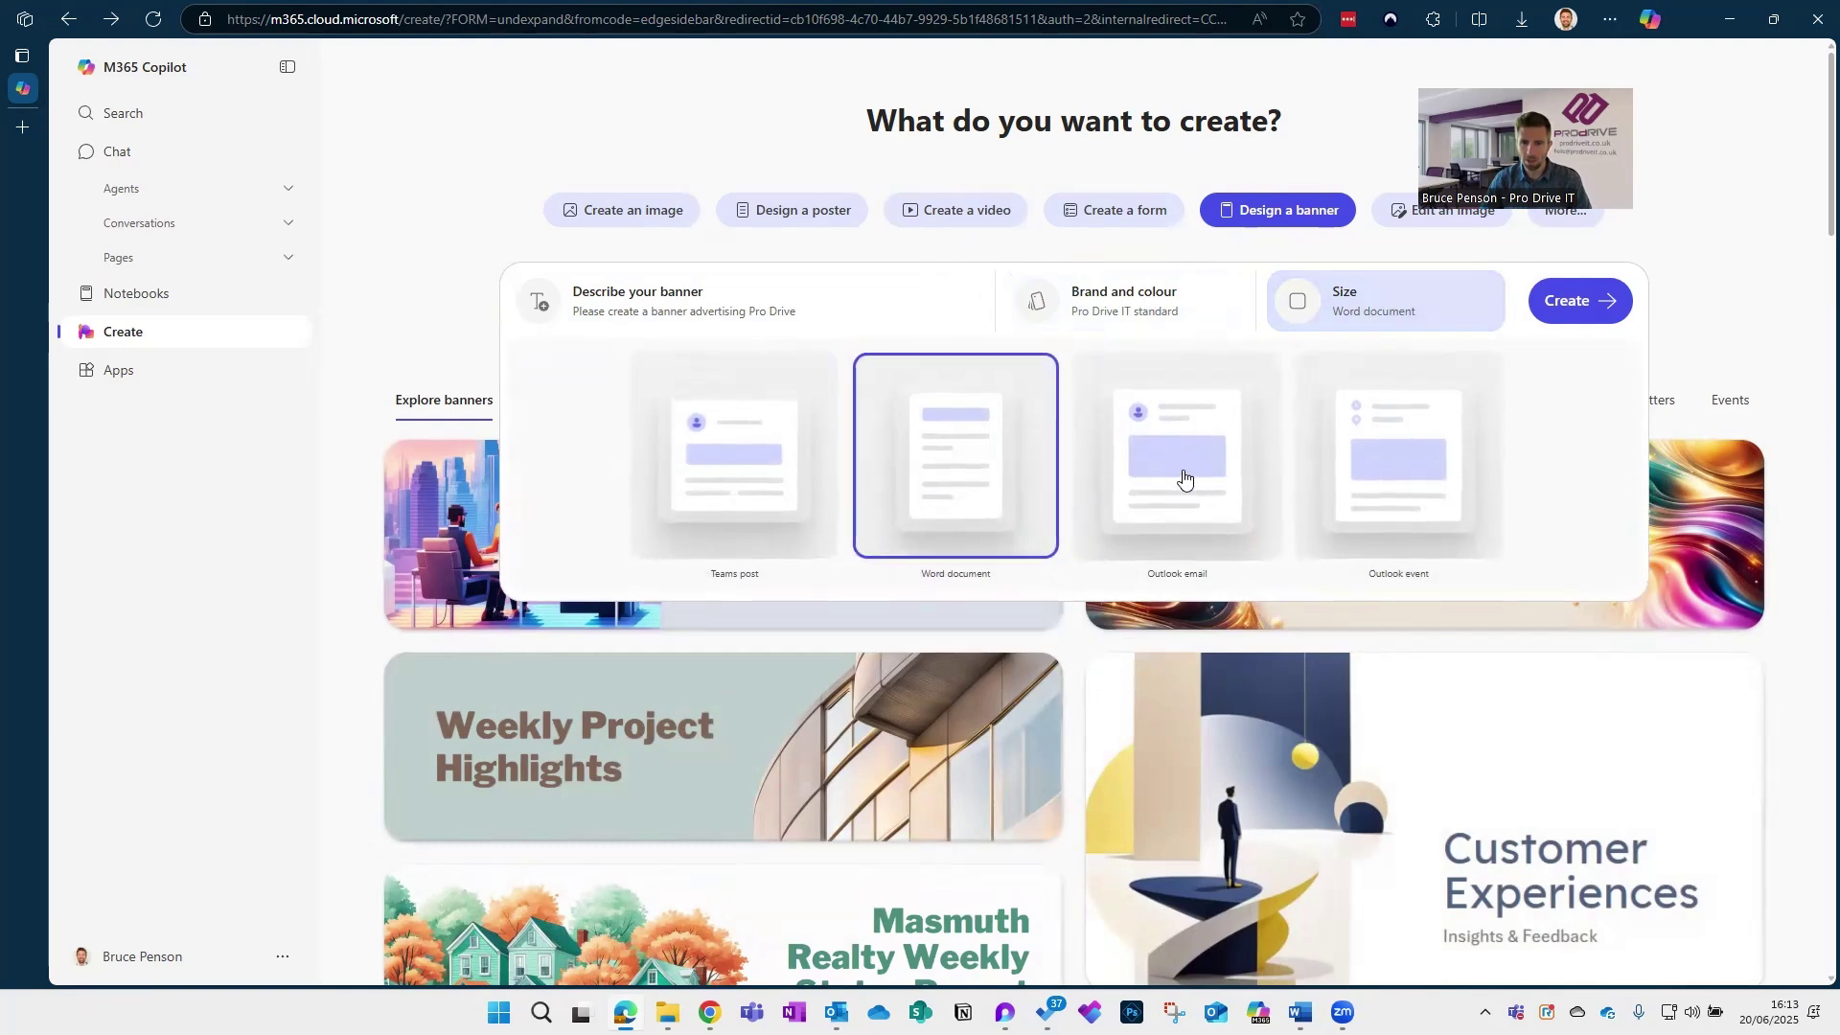
pyautogui.click(757, 481)
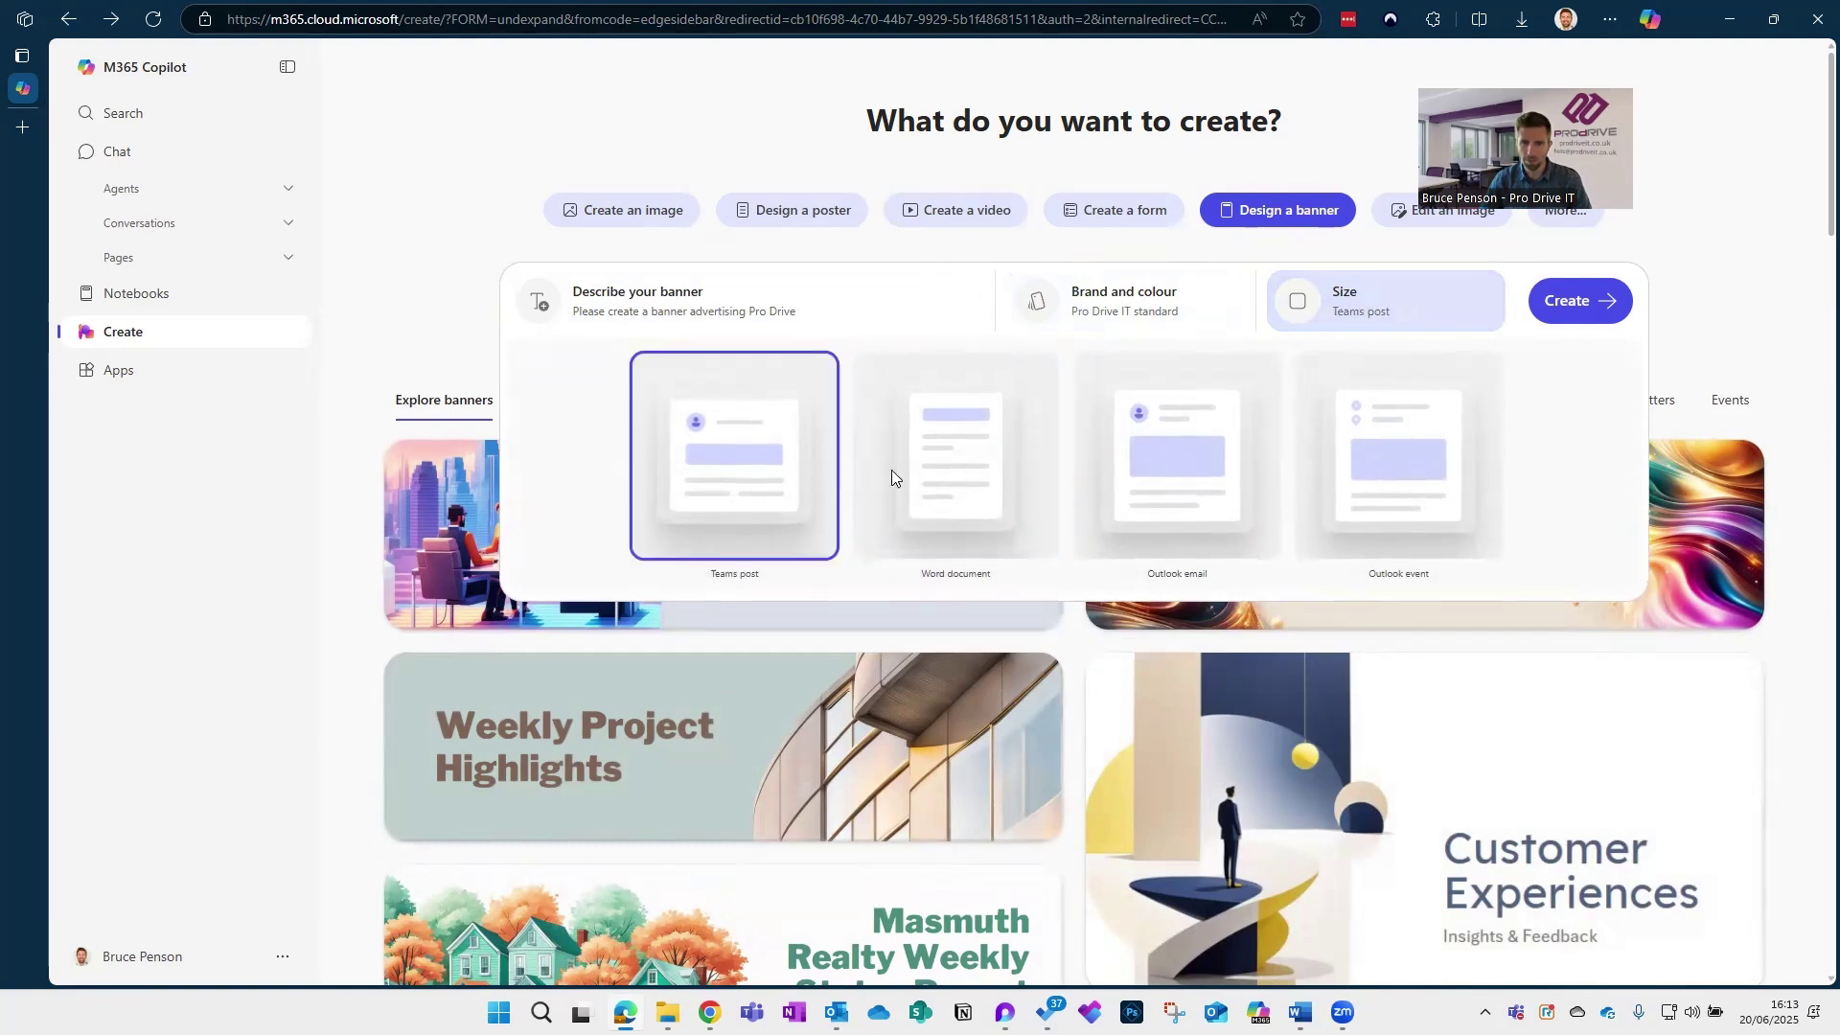
pyautogui.click(1568, 305)
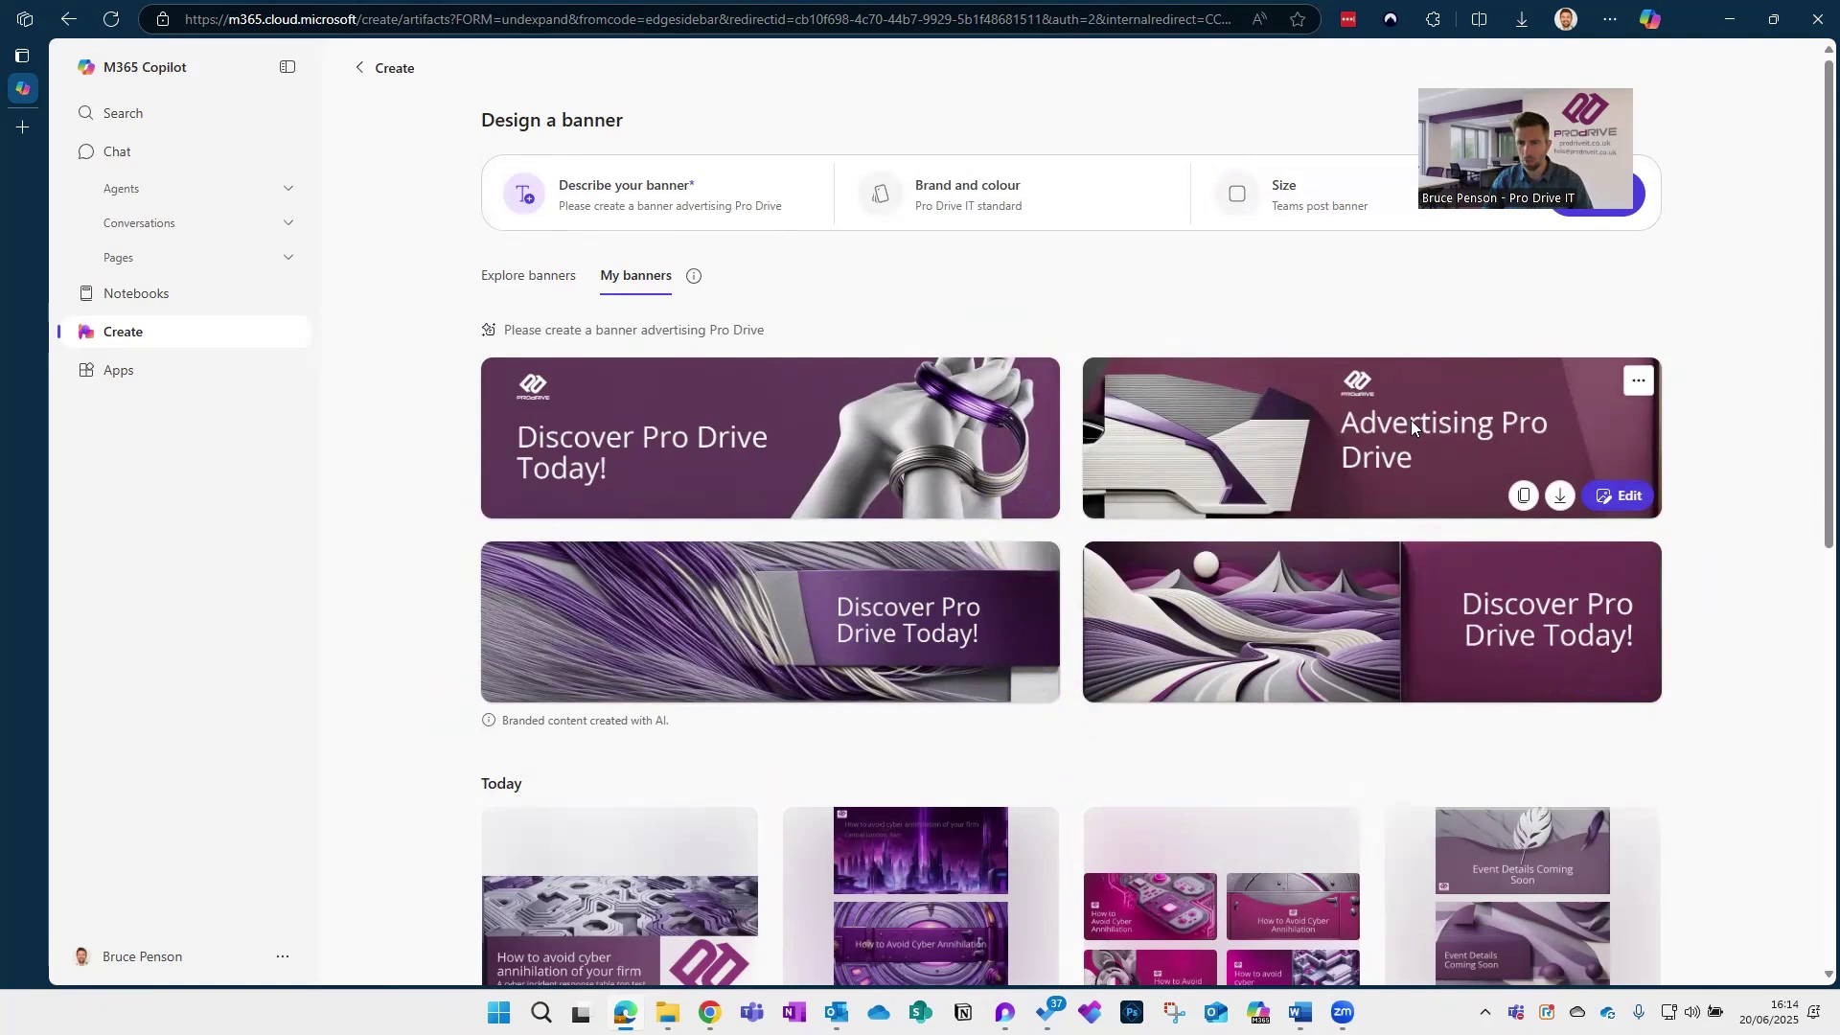
# Open the generated "Advertising Pro Drive" banner for editing and change its heading to "Pro Drive IT"
pyautogui.click(1629, 496)
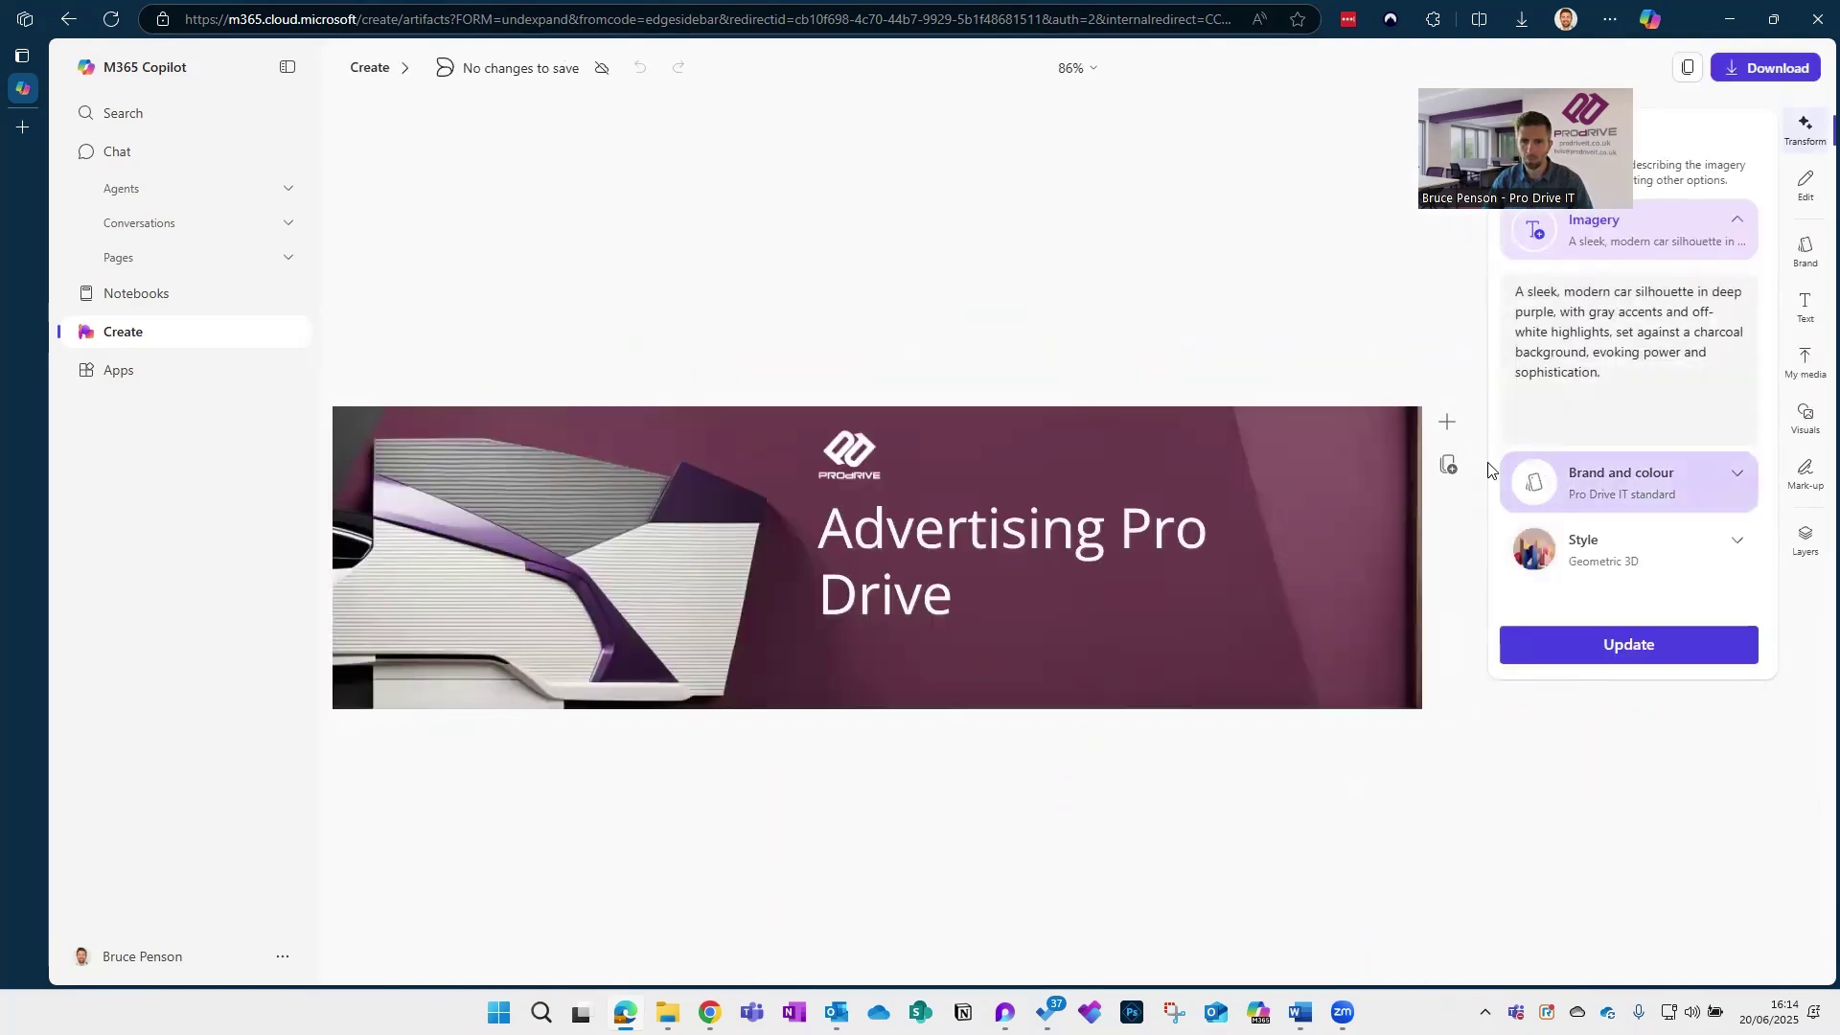
pyautogui.click(987, 523)
pyautogui.tripleClick(987, 523)
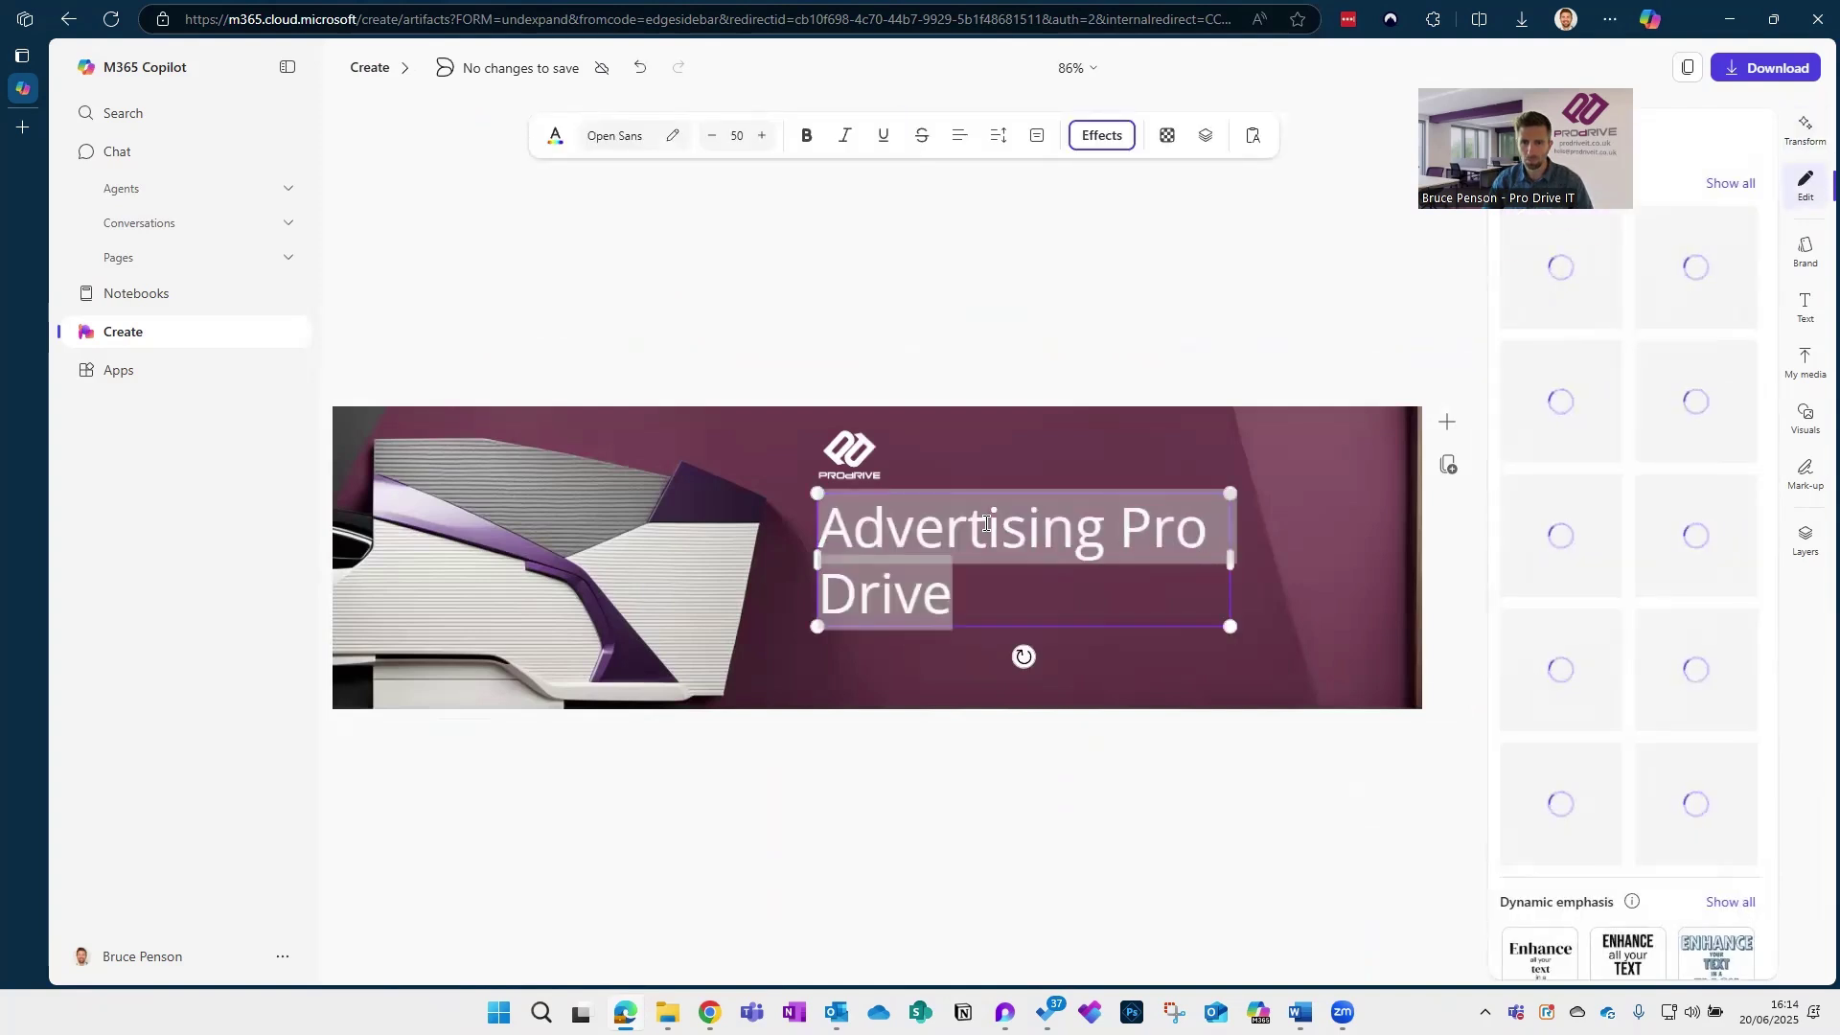
pyautogui.doubleClick(987, 523)
pyautogui.press('BackSpace')
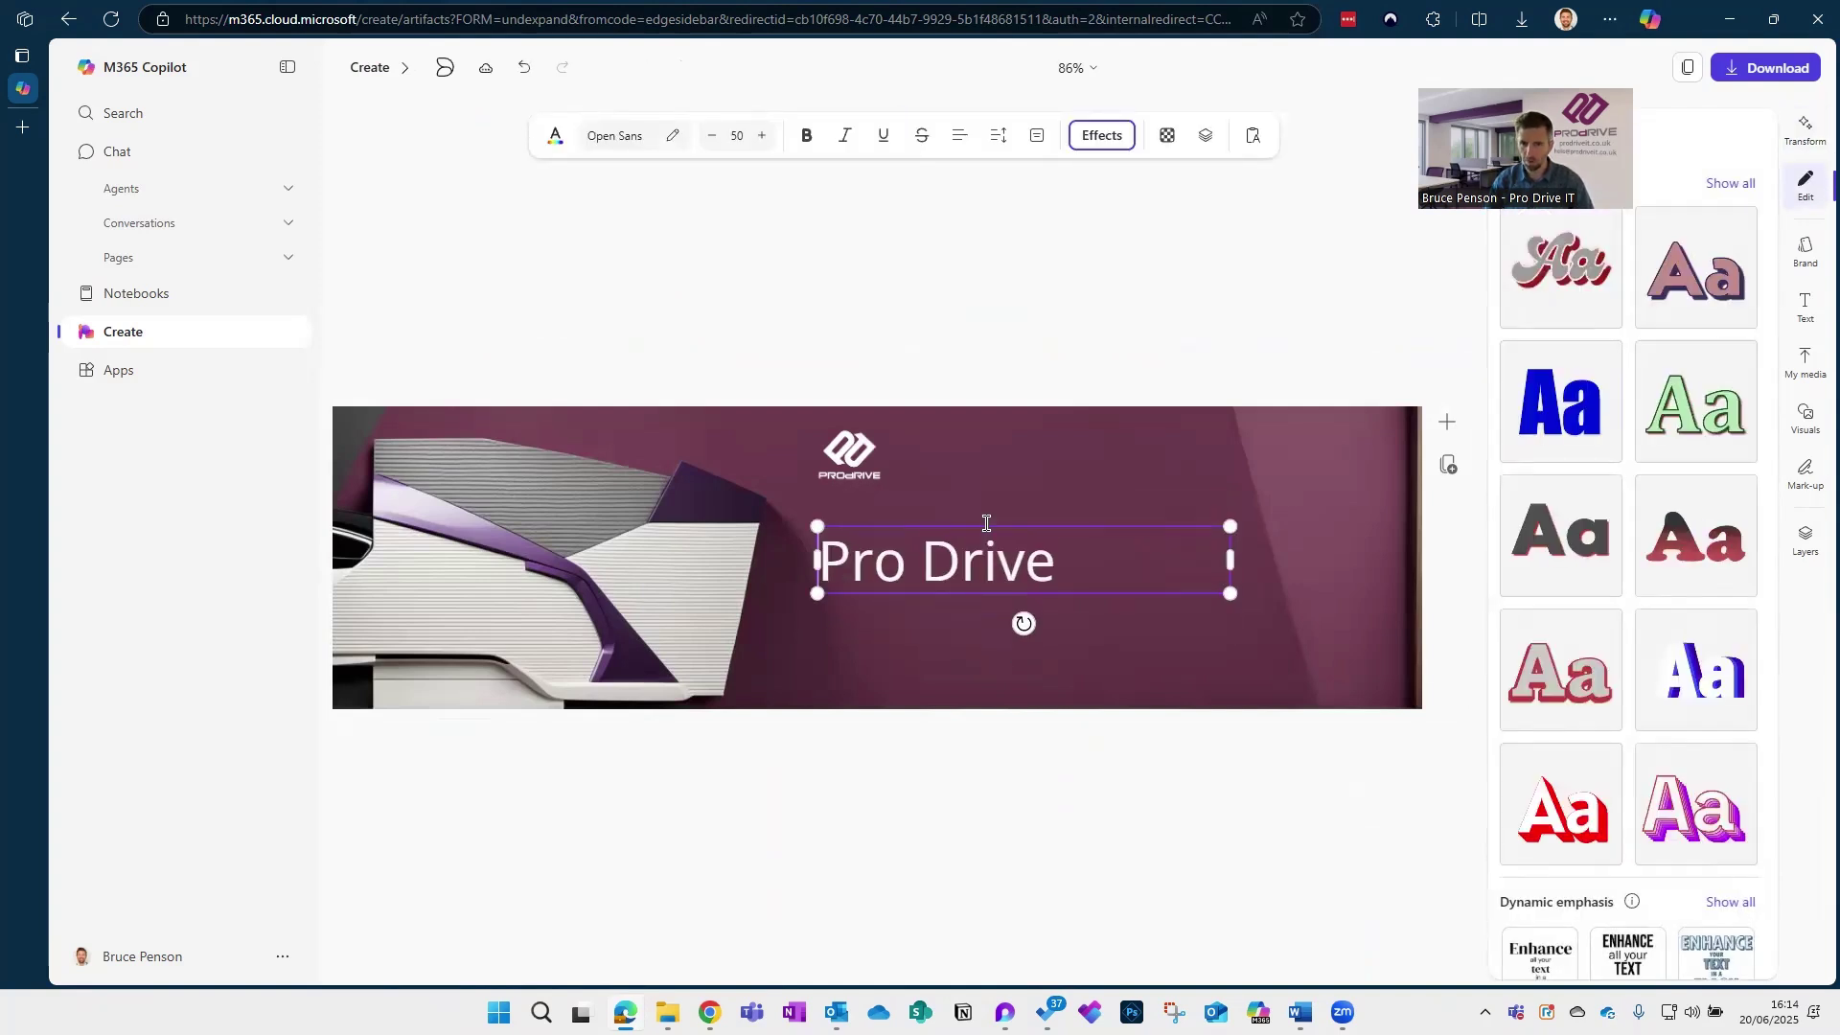
pyautogui.press('End')
pyautogui.write('IT')
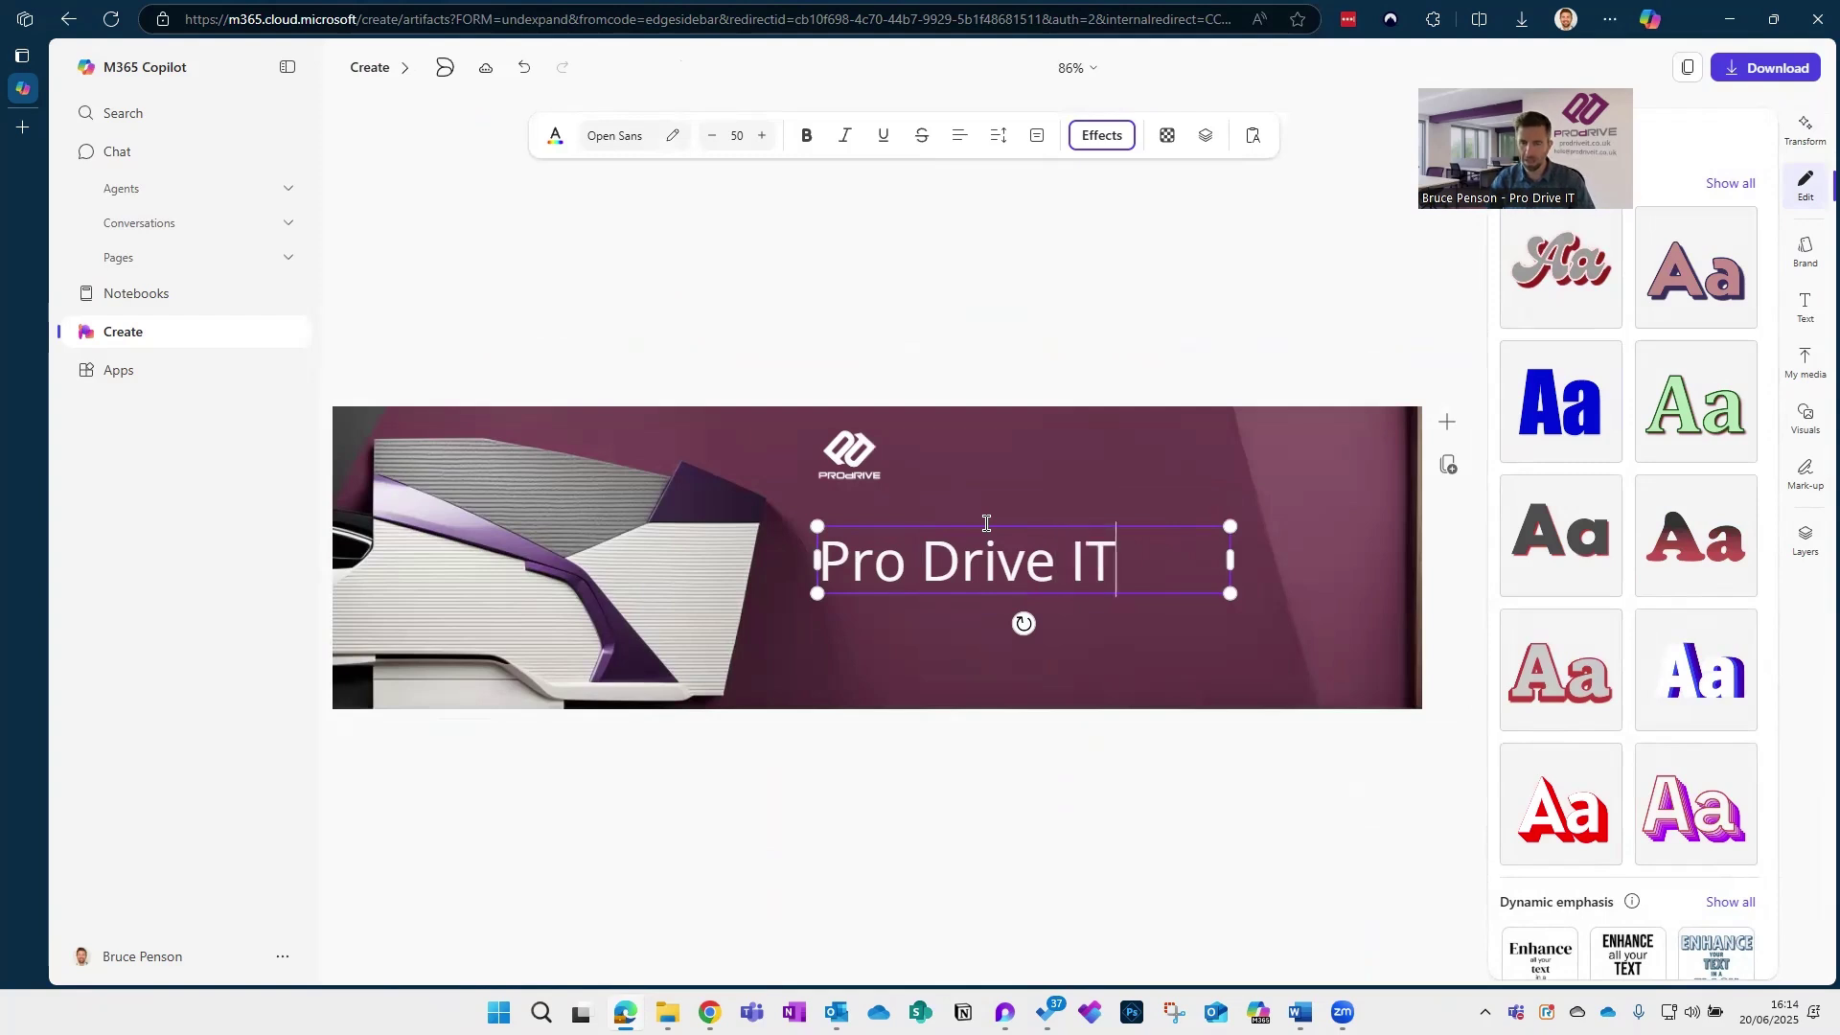
pyautogui.click(1267, 676)
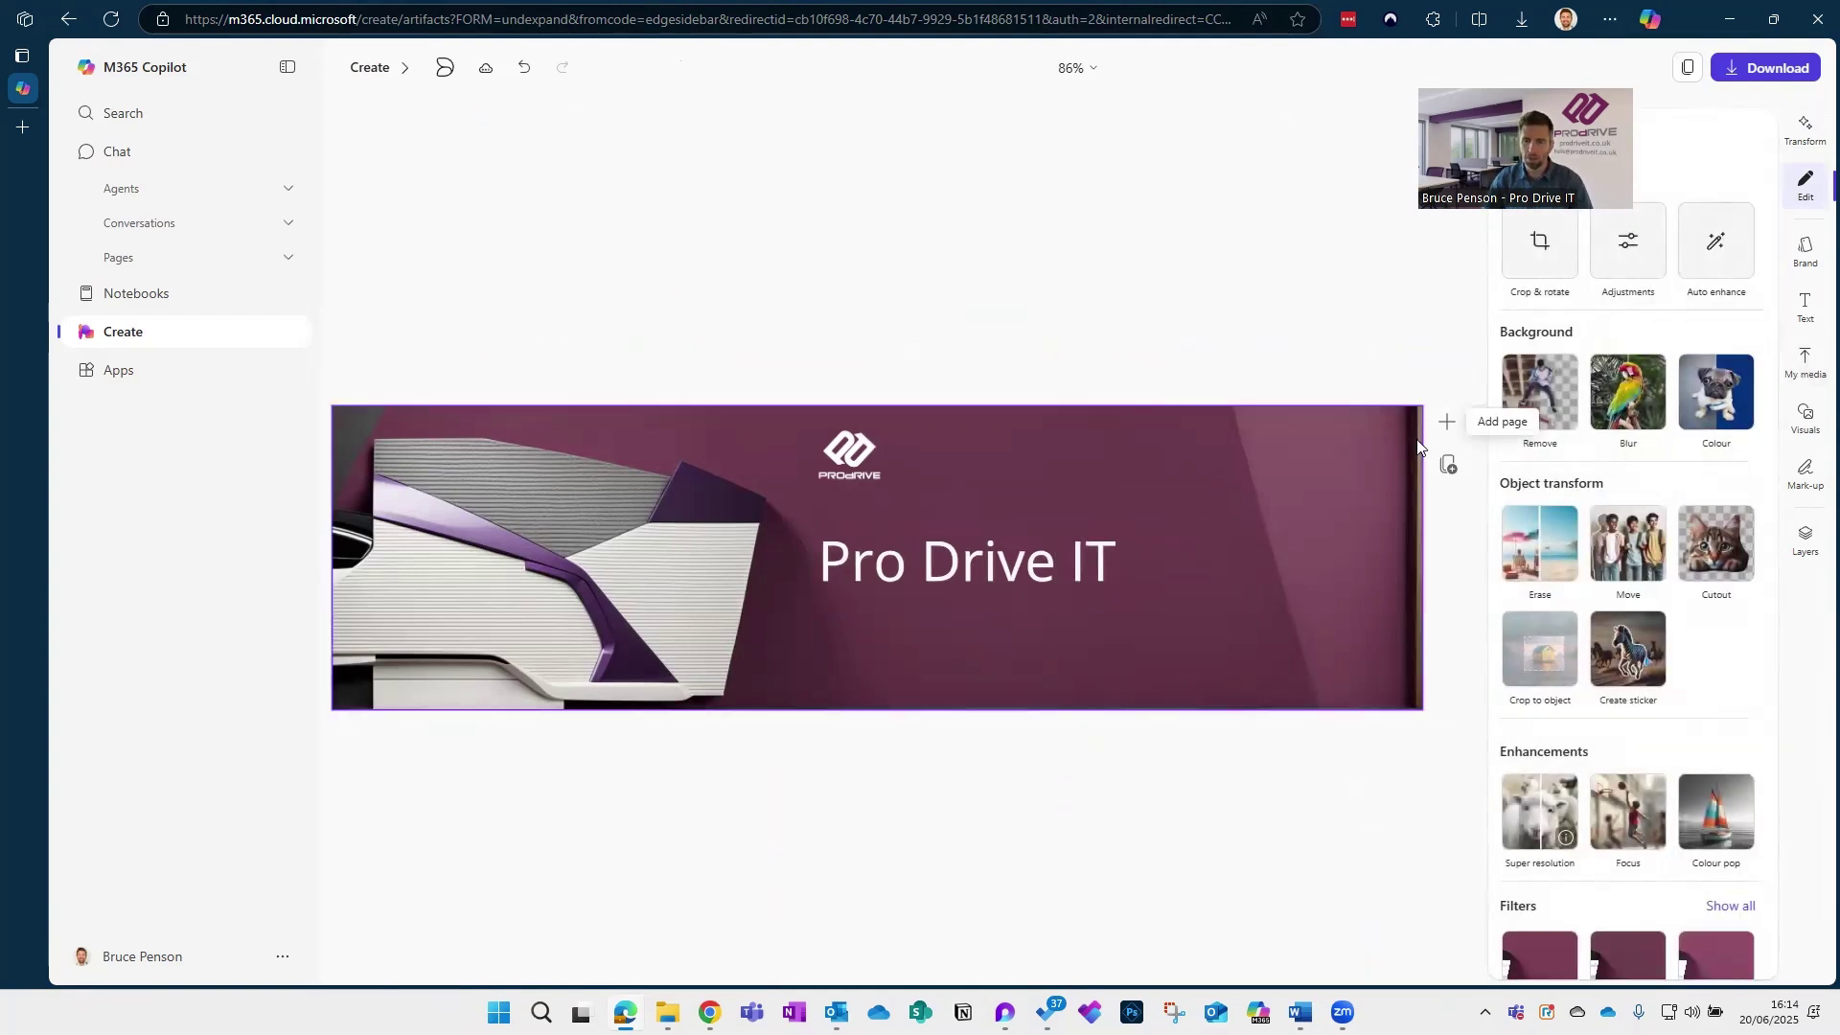
# View the edited banner's download options and go back to the main Create page
pyautogui.click(1771, 69)
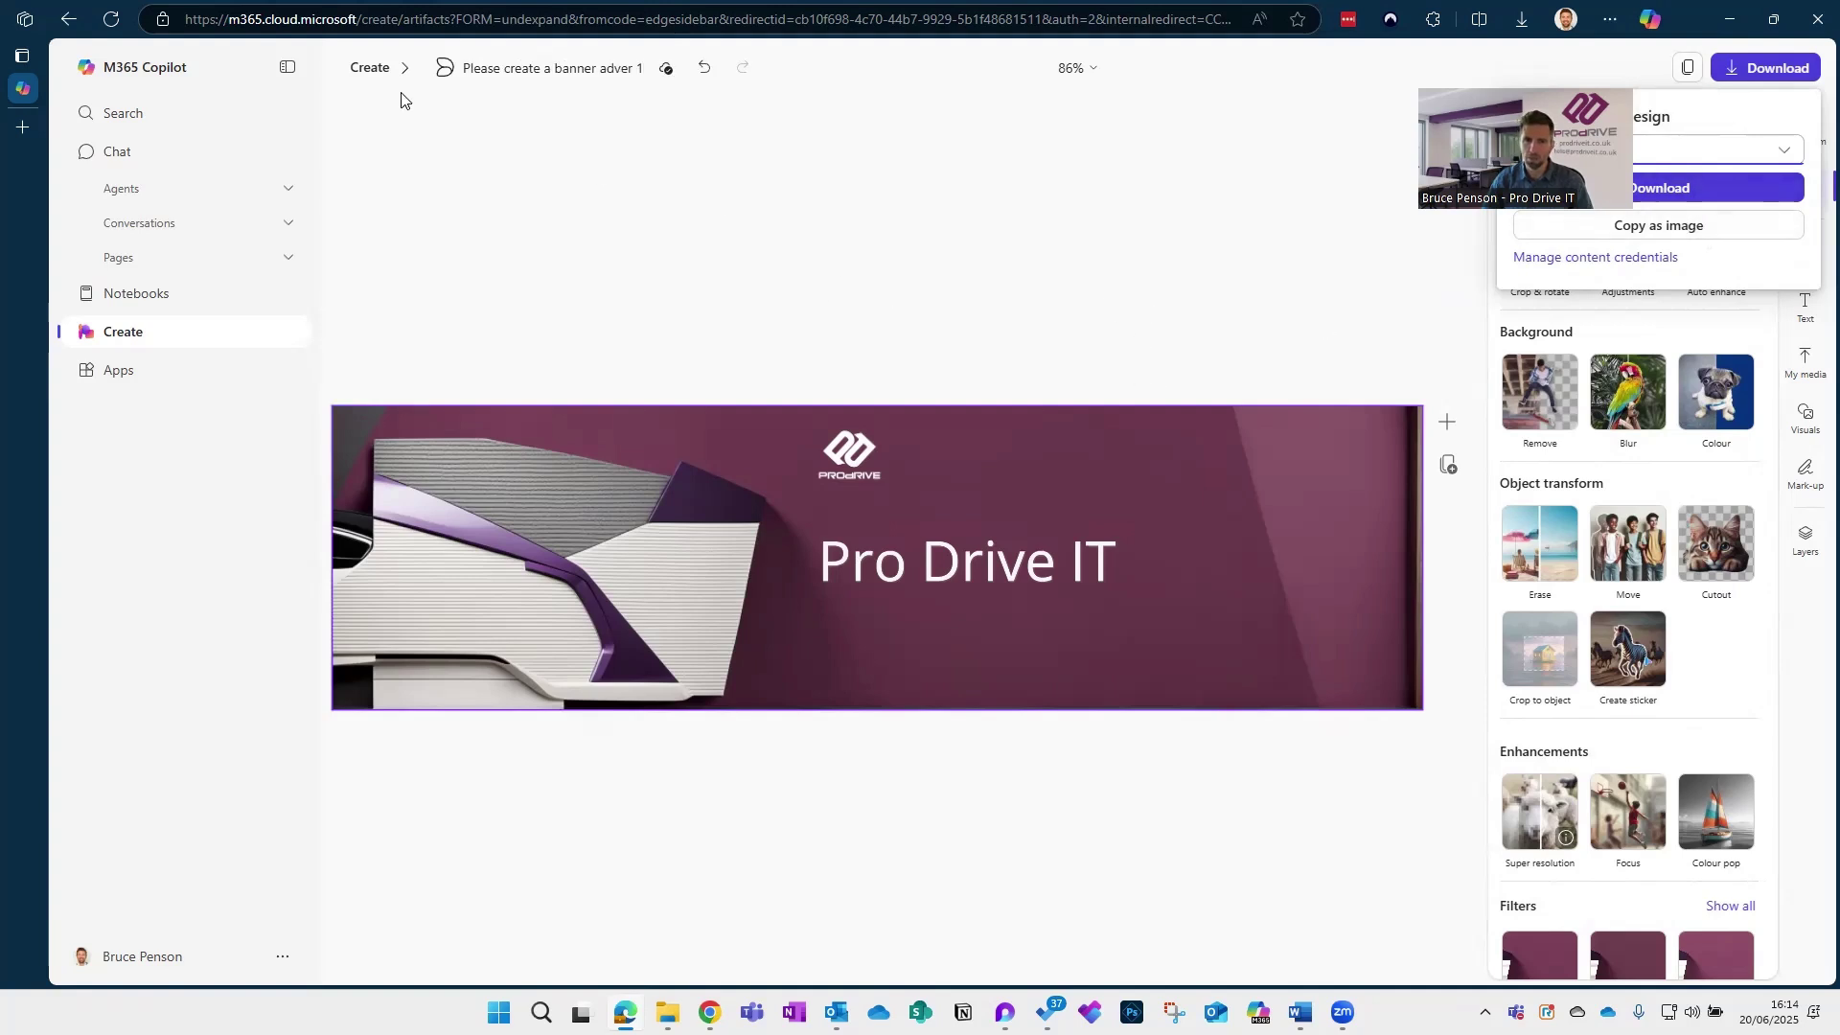
pyautogui.click(370, 69)
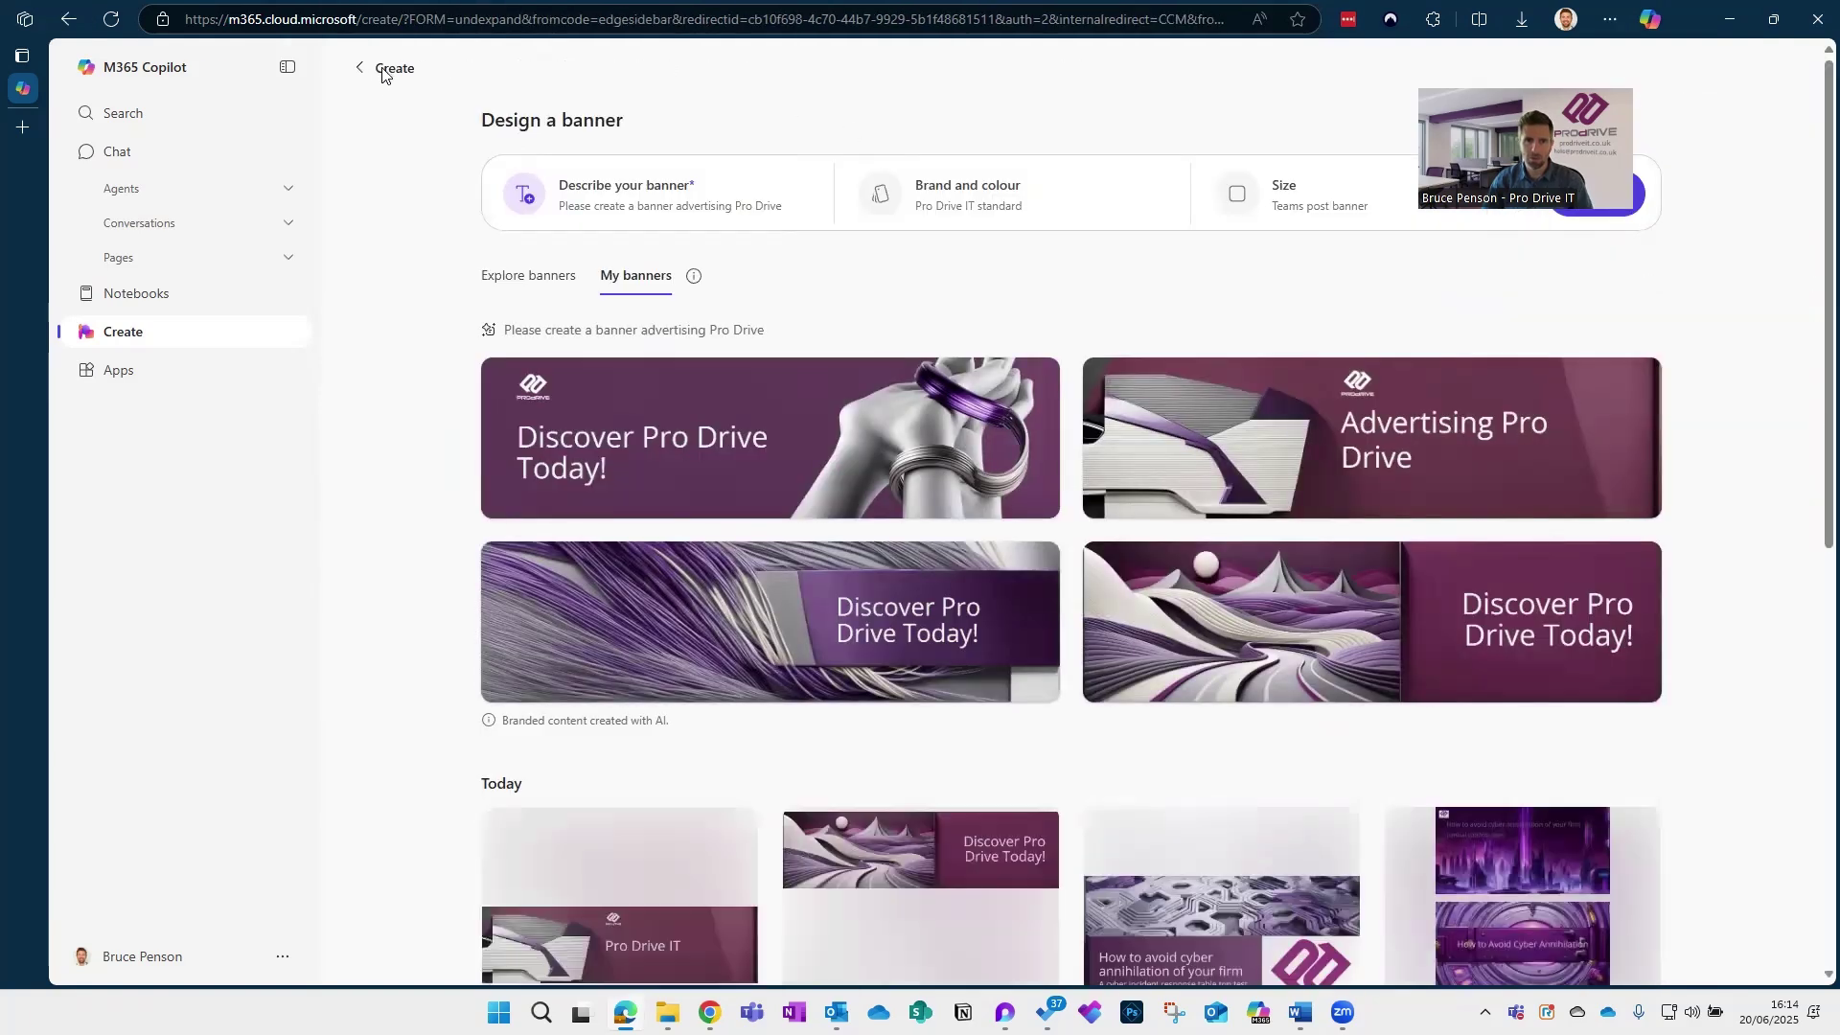
pyautogui.click(383, 72)
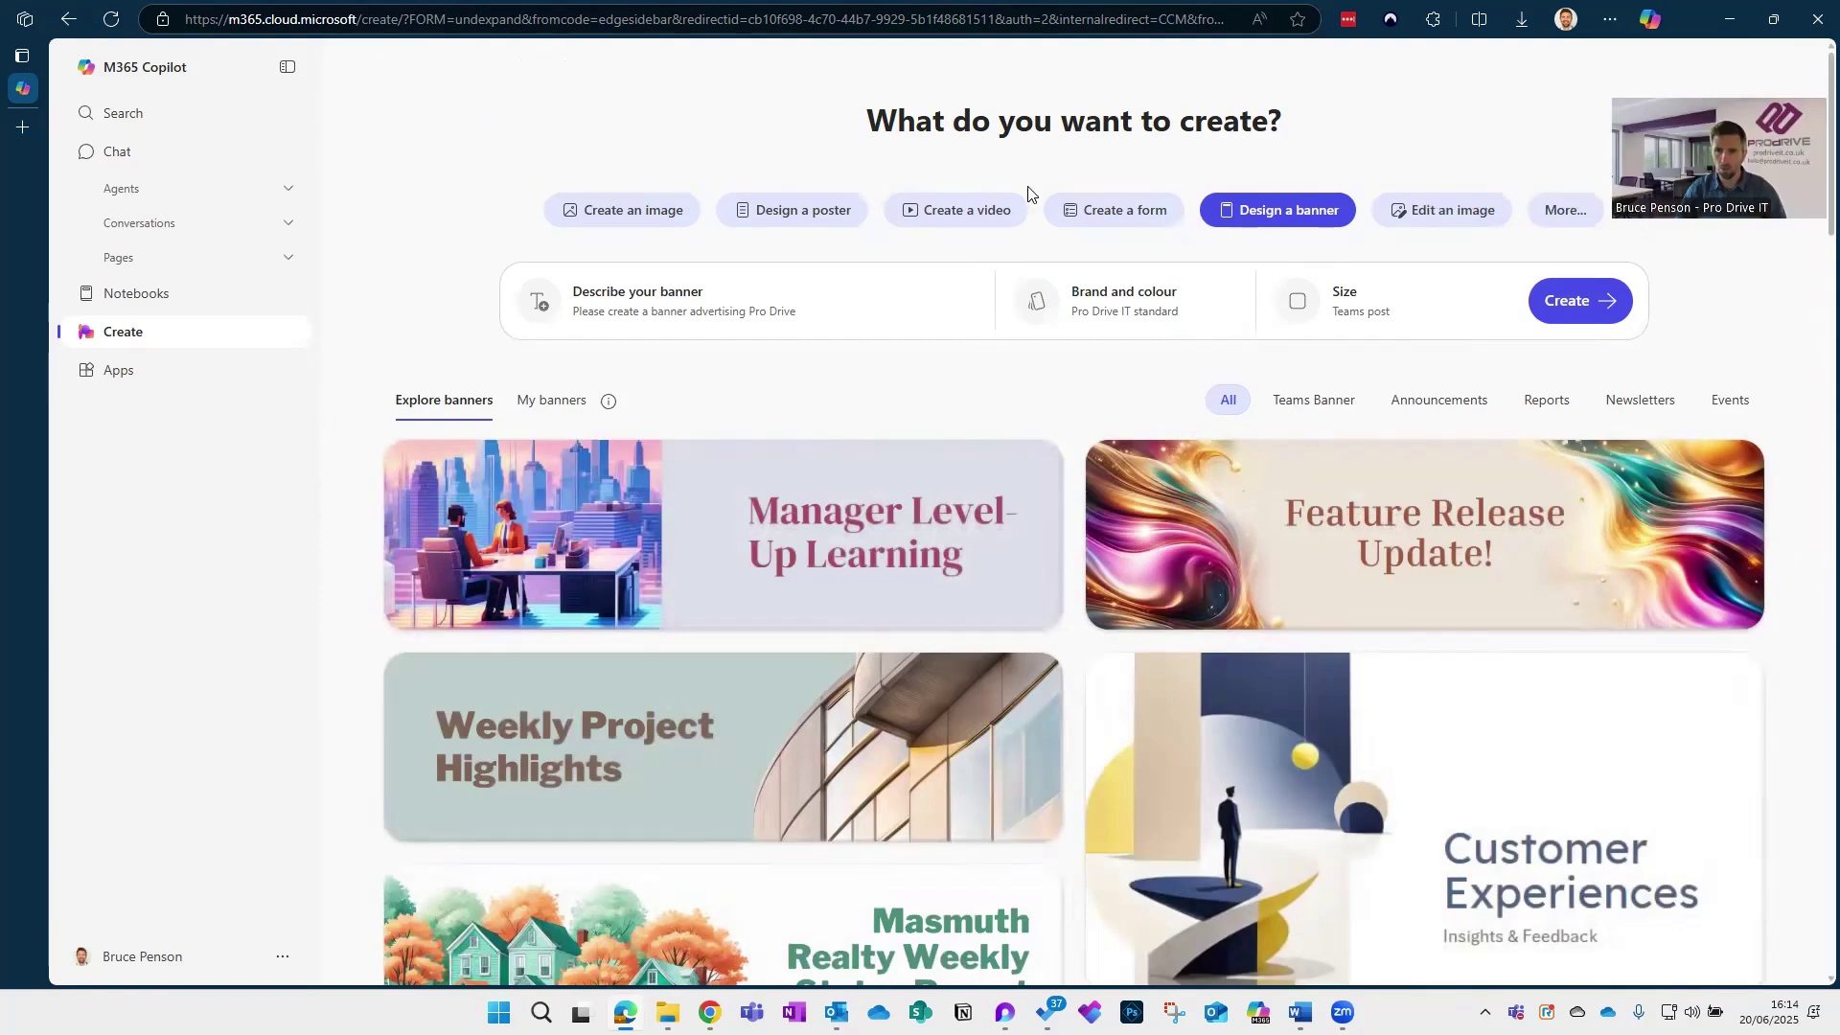
# Start creating a form from the Create page
pyautogui.click(1141, 218)
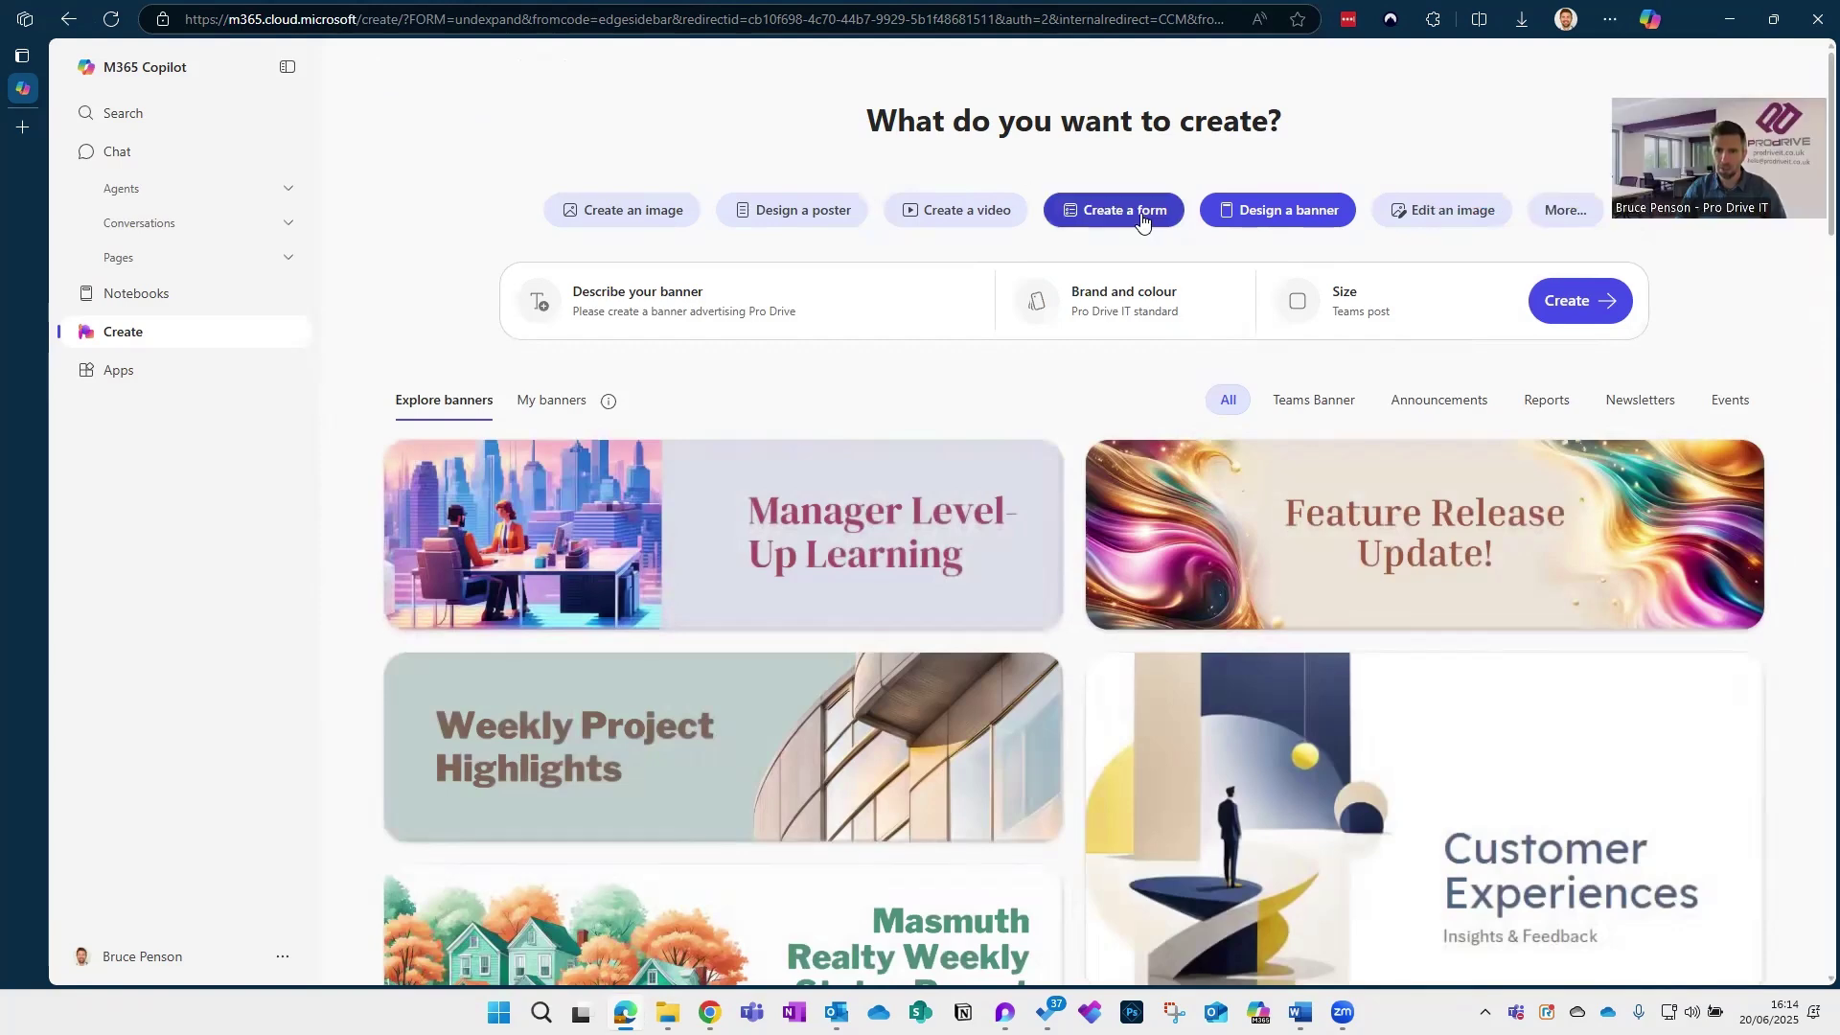